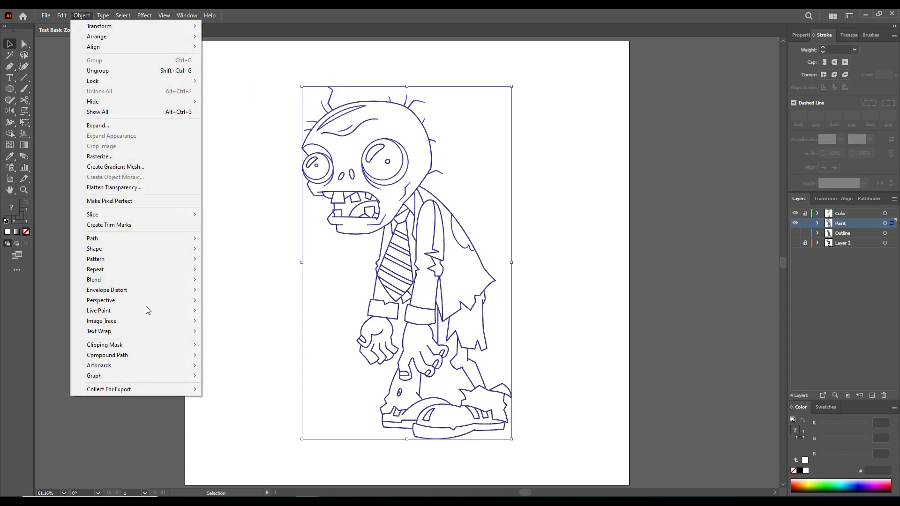
Convert the selected zombie line art into a Live Paint group and deselect it
mouse_move(178, 310)
click(224, 308)
click(82, 15)
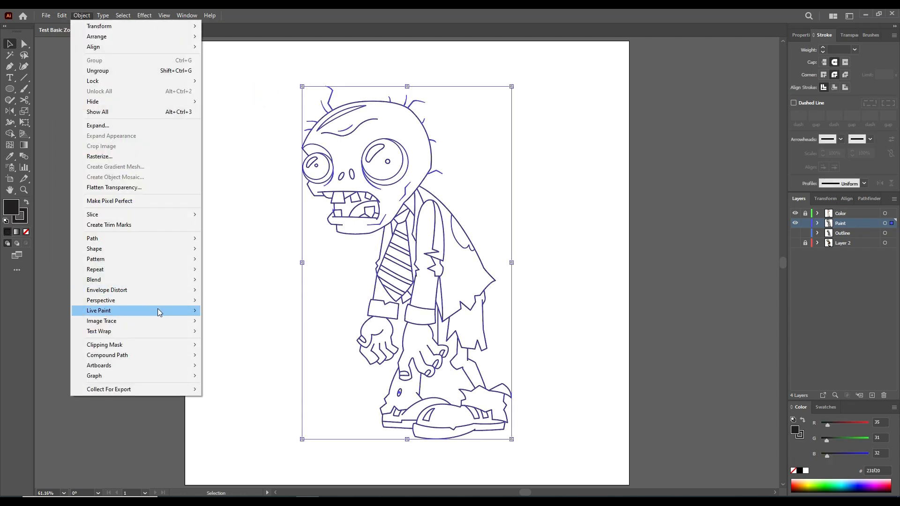
click(54, 249)
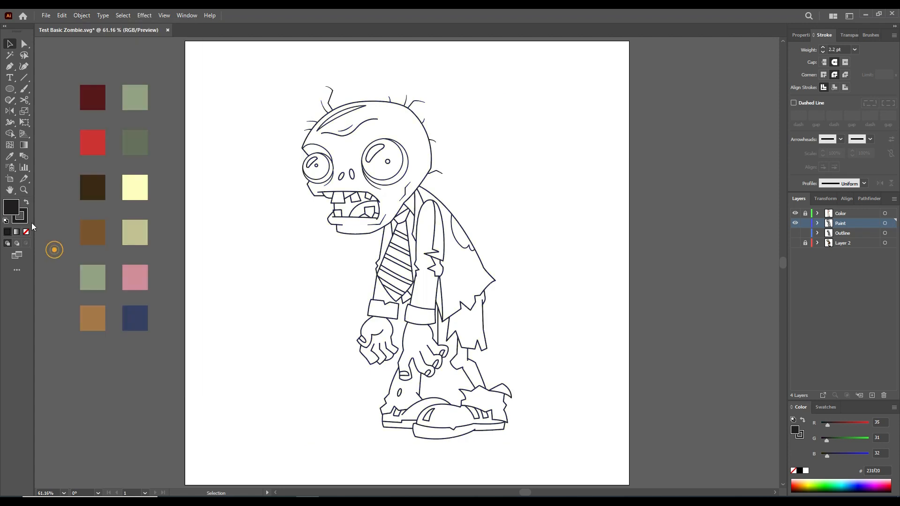
Set the stroke to none, bring the fill to the front and switch to the Live Paint Bucket
click(26, 232)
click(12, 210)
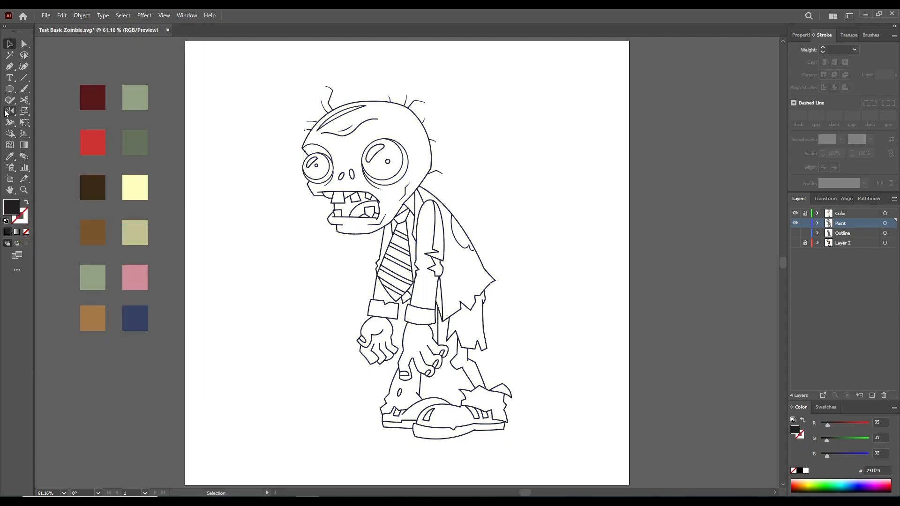
drag(11, 134, 39, 142)
Sample the pale yellow ffffc1 swatch and fill both of the zombie's eyeballs with it
key(i)
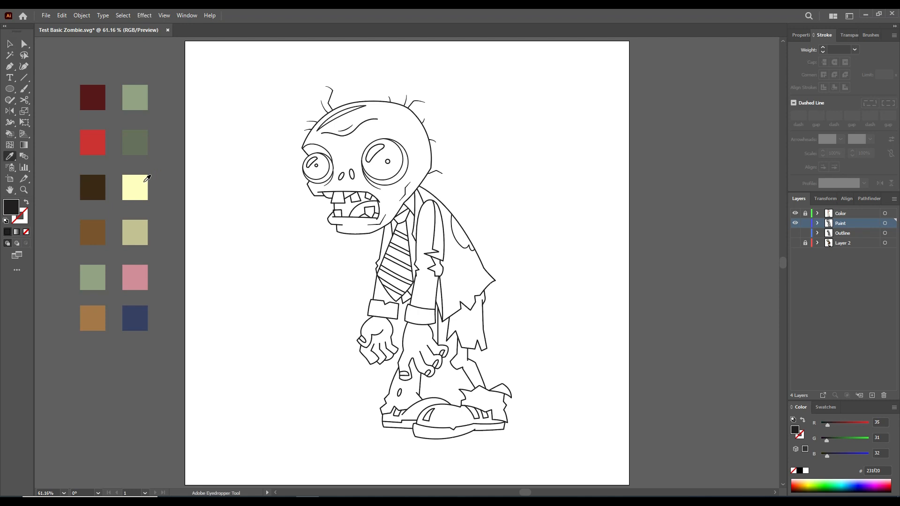
click(146, 181)
key(k)
click(374, 166)
click(315, 173)
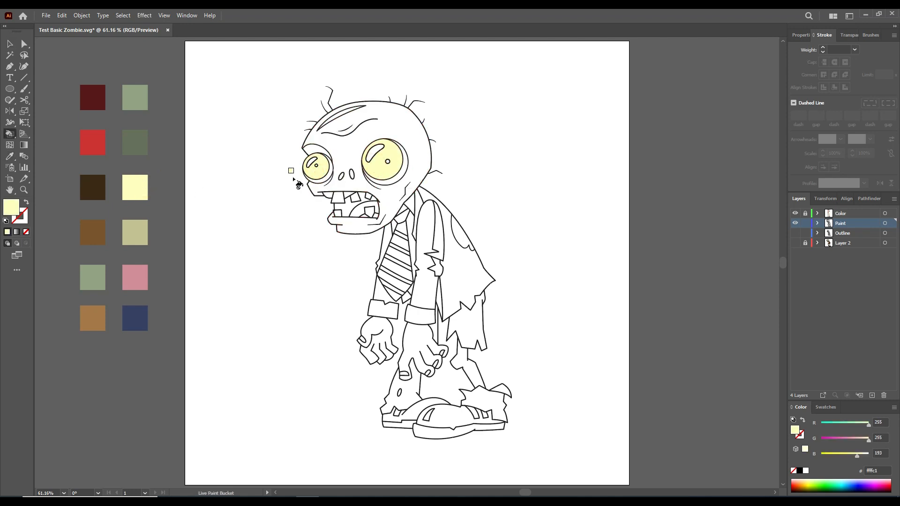
Unlock the Color layer and duplicate the bottom brown and navy swatches directly below the originals
key(v)
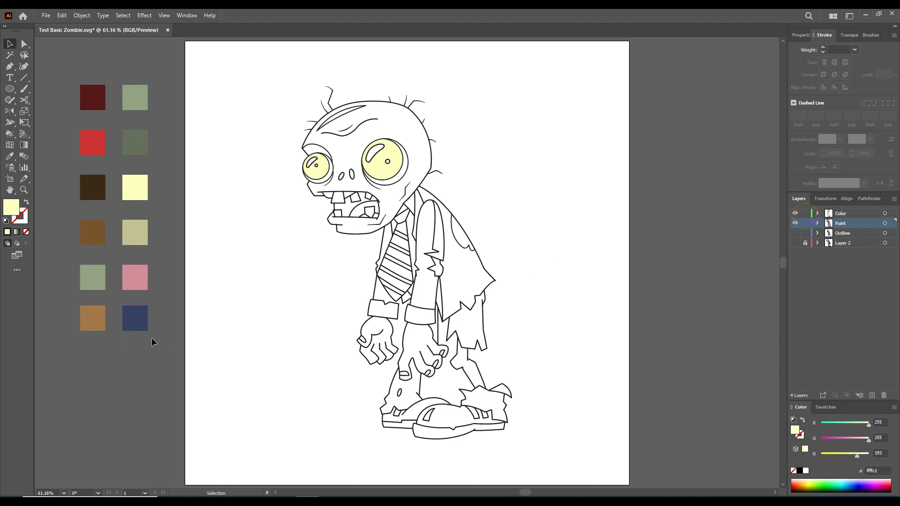
click(867, 215)
click(806, 213)
drag(149, 344, 132, 358)
click(99, 355)
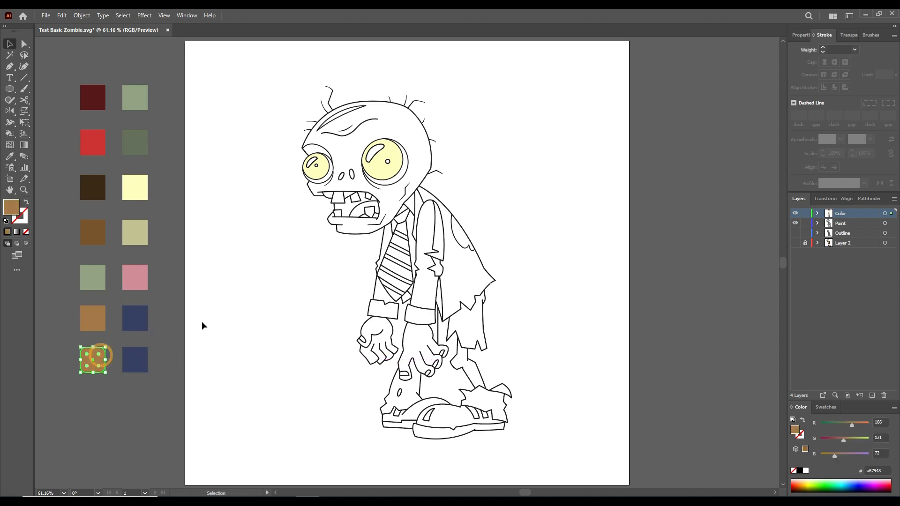
double_click(93, 366)
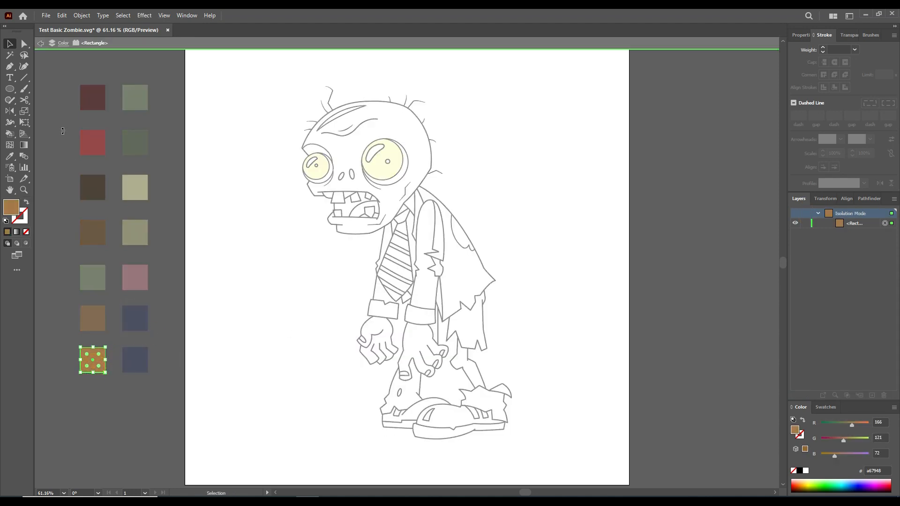
click(41, 43)
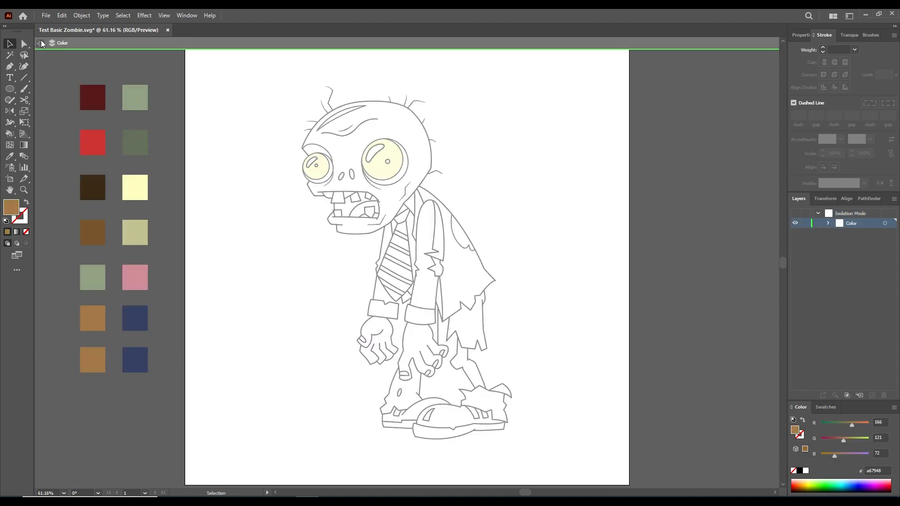
double_click(92, 367)
key(Escape)
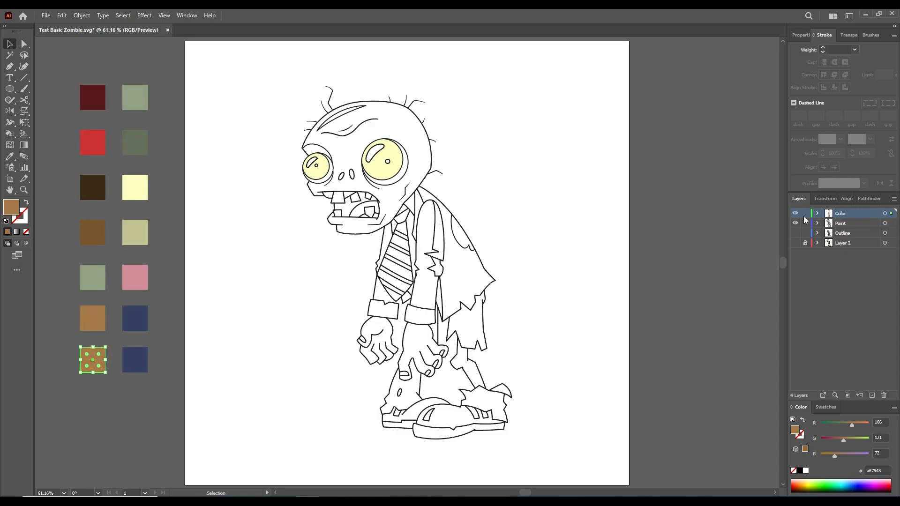
Recolor the duplicated brown swatch to ffffff and the duplicated navy swatch to 000000
double_click(11, 211)
drag(368, 217, 323, 192)
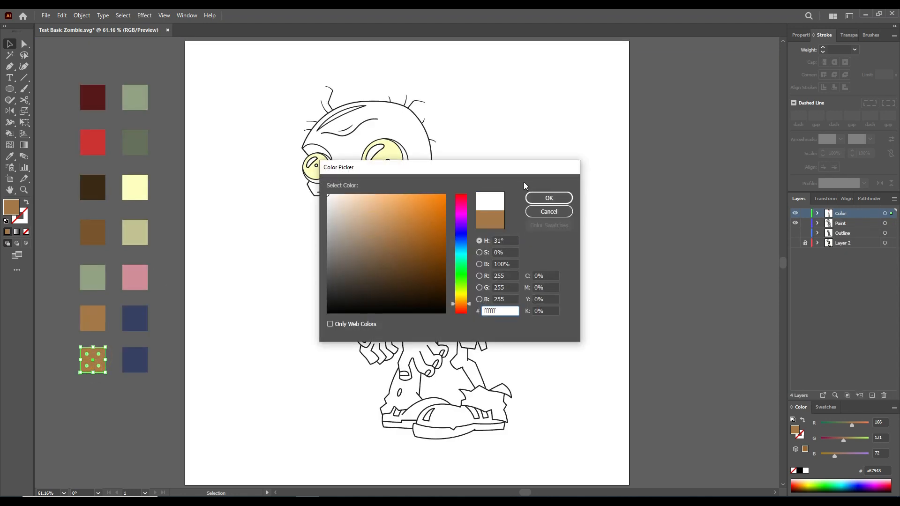
click(548, 198)
click(135, 360)
double_click(12, 208)
text(000000)
click(548, 198)
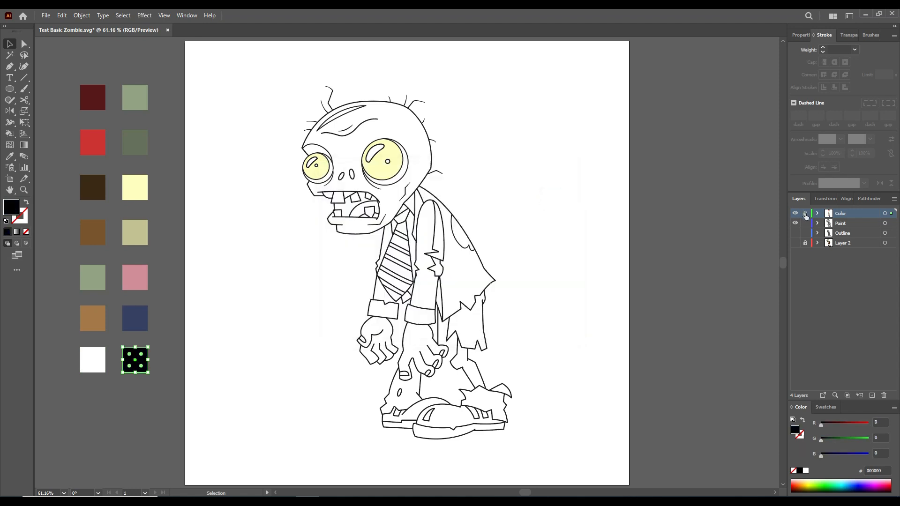
With the Color layer locked and the Paint layer active, fill the eye highlights from the white swatch
click(805, 214)
click(844, 223)
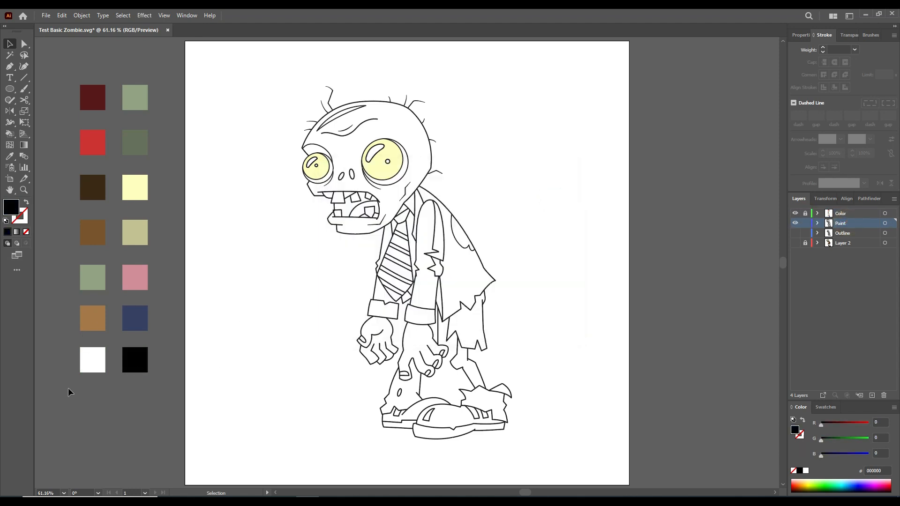
key(i)
click(90, 360)
key(k)
scroll(313, 161, up, 3)
click(303, 167)
scroll(453, 141, down, 4)
drag(293, 217, 296, 207)
Sample the black swatch and fill the pupils of both eyes with it
key(i)
click(269, 306)
scroll(470, 143, up, 4)
drag(470, 144, 416, 248)
key(k)
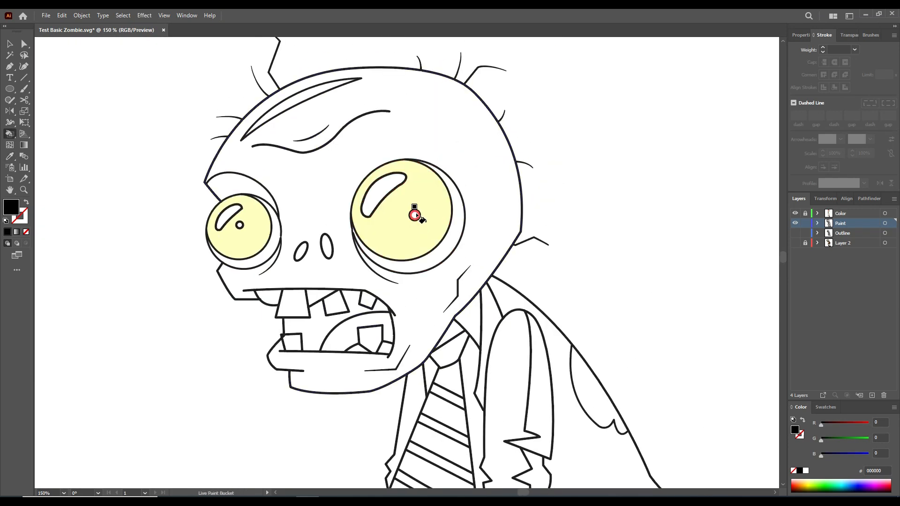
scroll(239, 226, down, 3)
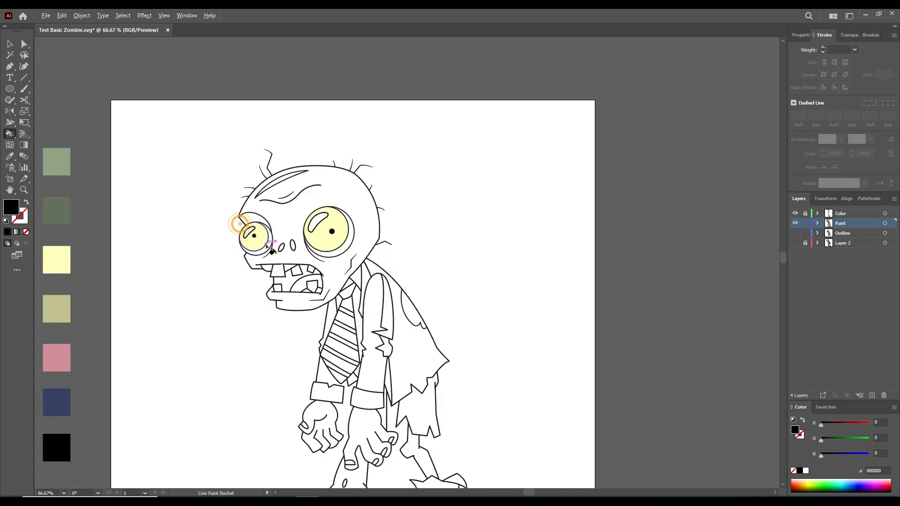
Sample the olive-beige c2c292 swatch and fill the shadow crescents around both eyeballs
key(i)
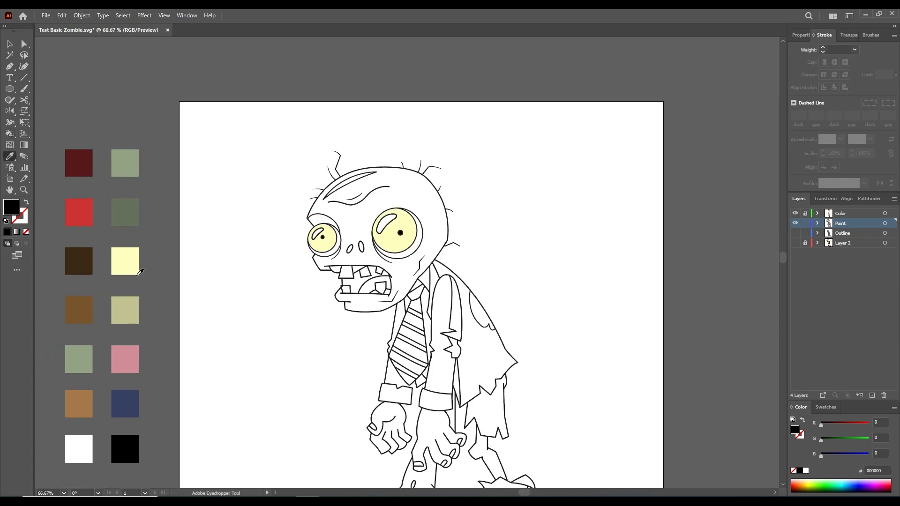
click(135, 296)
key(k)
scroll(325, 246, up, 3)
click(334, 247)
click(585, 245)
scroll(585, 245, down, 3)
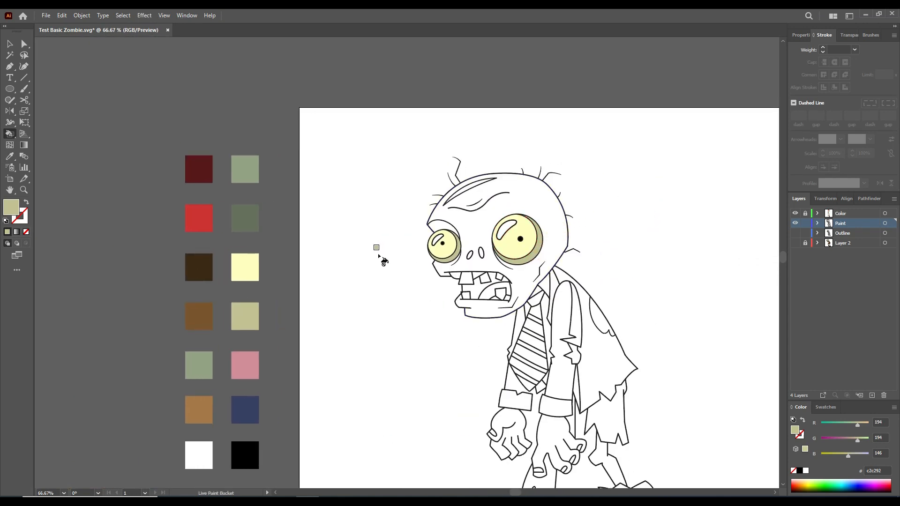
key(ctrl+0)
Sample the light sage green 93a283 swatch and fill the zombie's head with it
key(i)
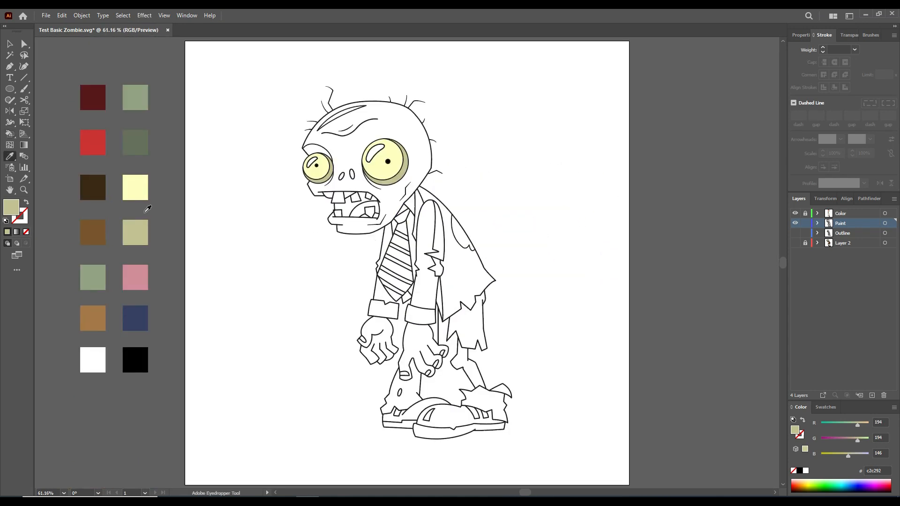
click(142, 105)
key(k)
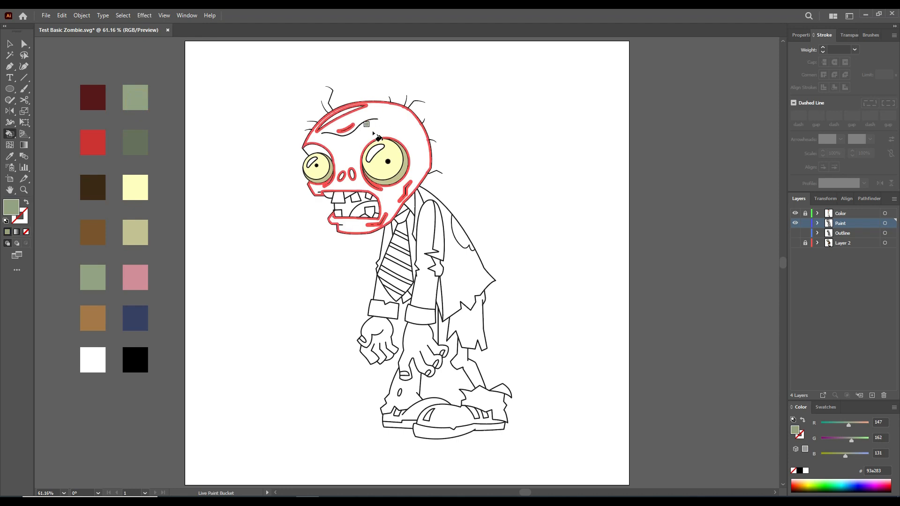
click(405, 127)
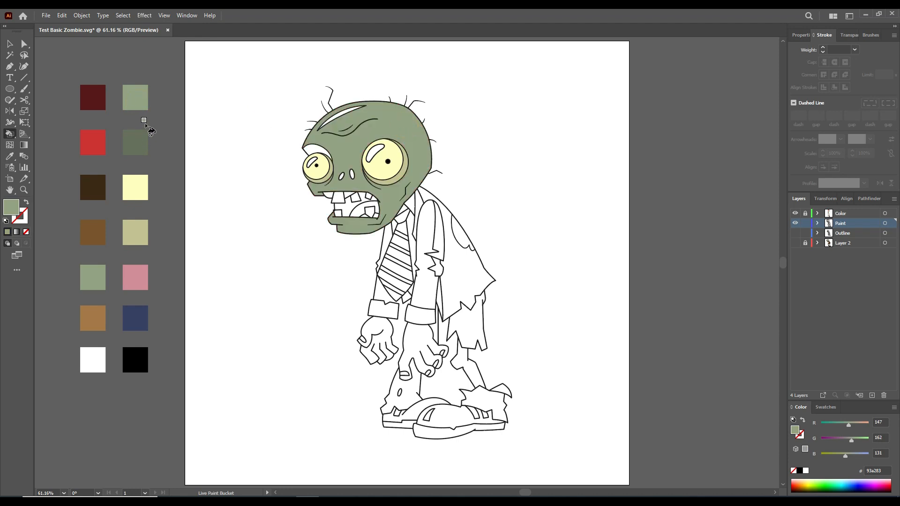
Resample the second light sage green swatch, above the brown one, and fill the head with it again
key(i)
click(93, 280)
key(k)
click(408, 118)
key(i)
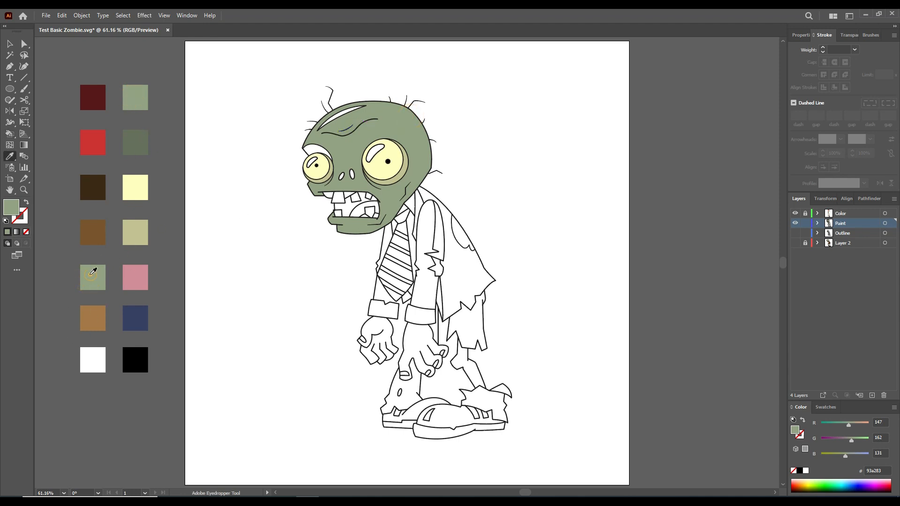
key(k)
click(410, 126)
Sample the dark green 65705b swatch and fill the eyelid area above the smaller eye
key(i)
click(135, 143)
key(k)
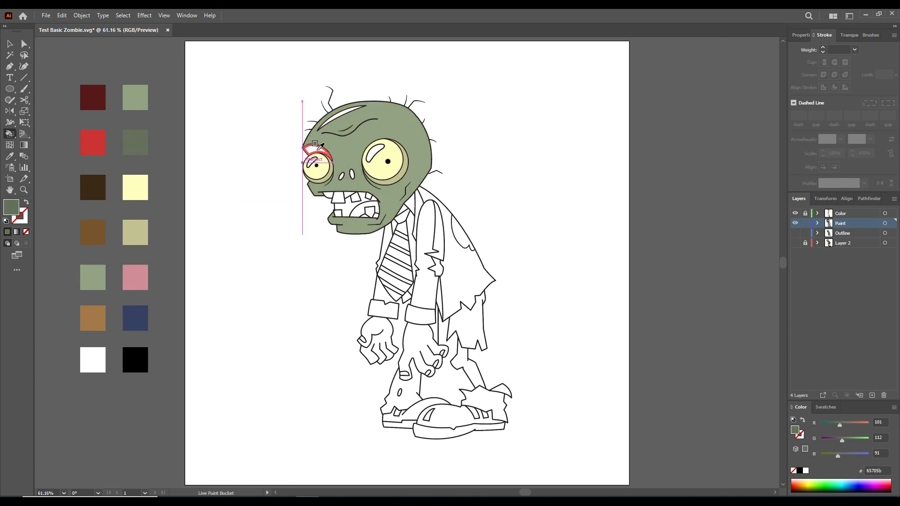
scroll(317, 148, up, 3)
click(317, 144)
scroll(316, 144, down, 4)
key(v)
Sample the pink d18d98 swatch and fill the upper gum areas on both sides of the front tooth
key(i)
click(130, 305)
key(k)
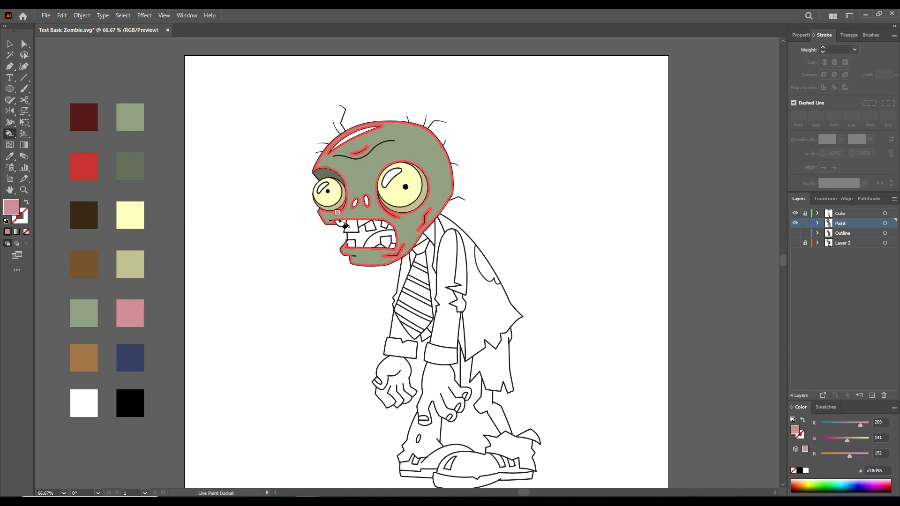
scroll(346, 233, up, 3)
click(335, 205)
click(393, 196)
scroll(395, 195, down, 1)
scroll(397, 192, down, 2)
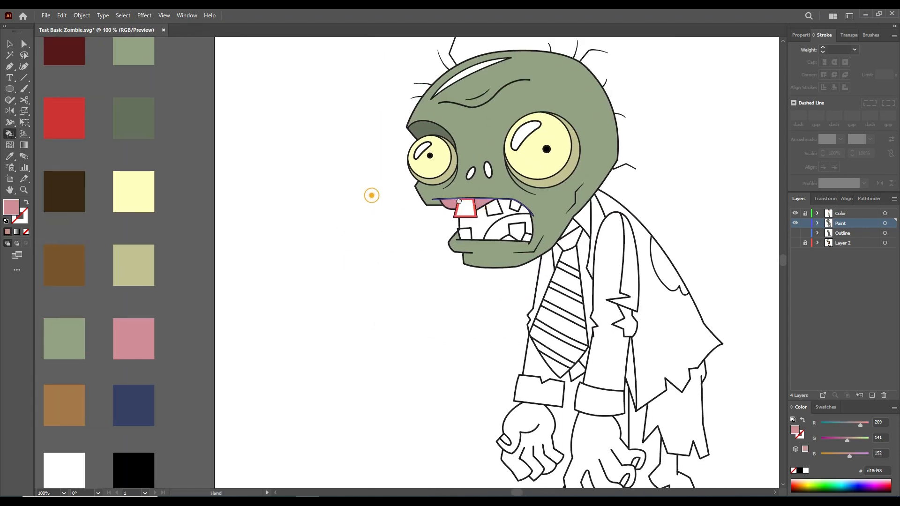
Sample the red cc3333 swatch and fill the inside of the mouth with it
key(i)
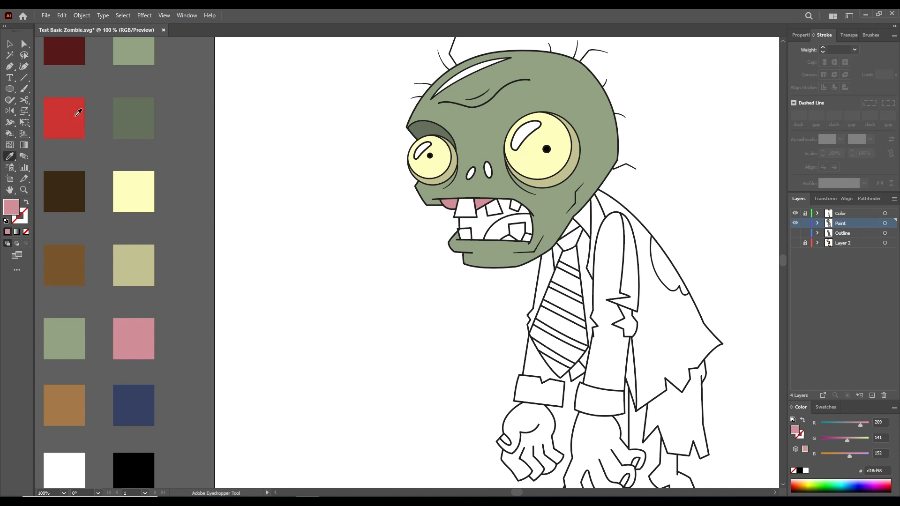
click(74, 116)
key(k)
click(504, 222)
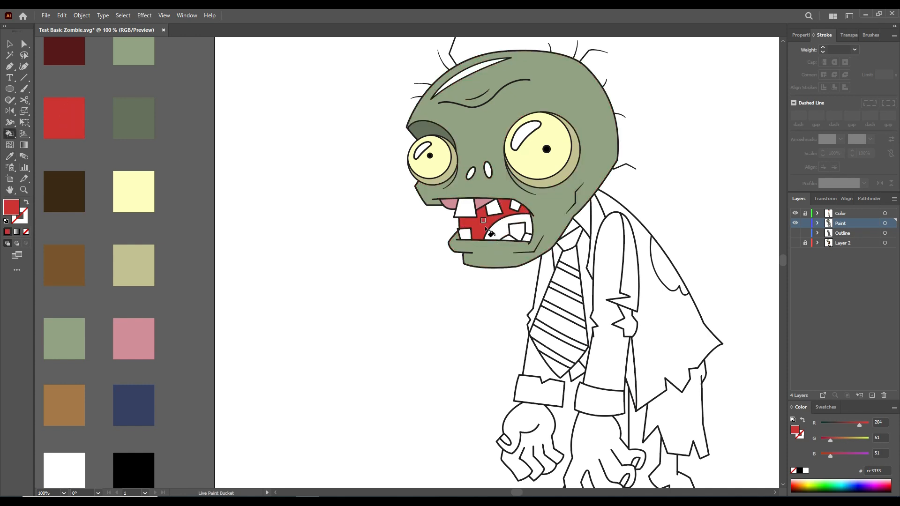
Sample the pink d18d98 swatch and fill the tongue and the areas around the lower back tooth
key(i)
click(143, 327)
key(k)
click(497, 230)
scroll(529, 241, up, 3)
click(491, 221)
click(442, 225)
scroll(428, 221, down, 1)
drag(393, 215, 407, 249)
scroll(407, 249, down, 1)
Sample the white swatch and fill the five upper and lower teeth with it
key(i)
scroll(311, 234, down, 3)
mouse_move(258, 248)
mouse_down()
mouse_move(352, 257)
mouse_move(310, 227)
mouse_up()
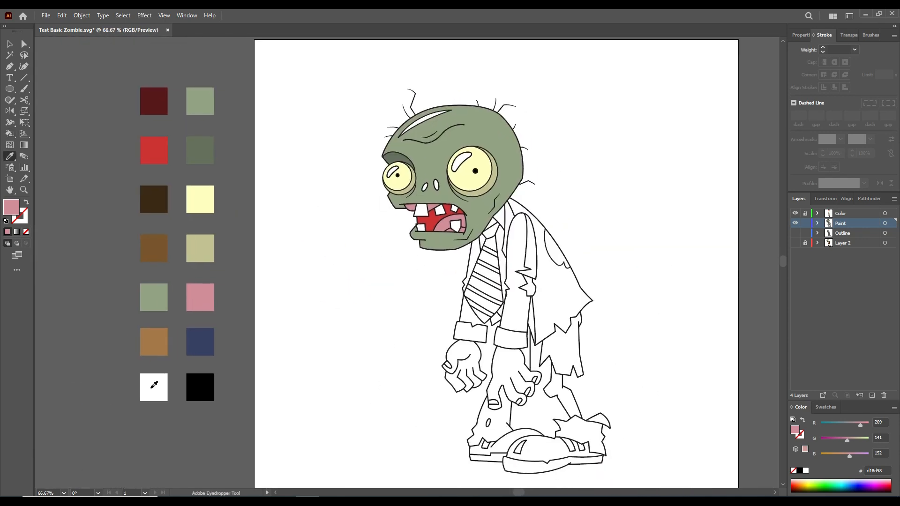
click(150, 387)
key(k)
scroll(424, 197, up, 2)
click(412, 236)
click(455, 239)
click(487, 236)
click(412, 277)
click(489, 273)
mouse_move(458, 225)
mouse_down()
mouse_move(410, 291)
mouse_move(526, 201)
mouse_up()
Sample the black swatch and fill both nostrils with it
key(i)
scroll(385, 222, down, 4)
drag(339, 249, 320, 235)
click(287, 299)
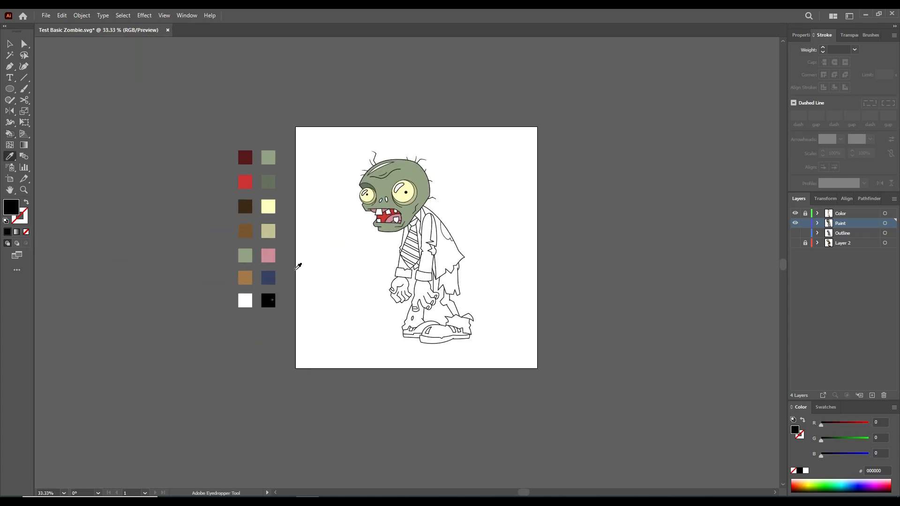
key(k)
scroll(365, 208, up, 5)
click(357, 216)
click(390, 210)
scroll(374, 218, down, 1)
mouse_move(396, 218)
mouse_down()
mouse_move(442, 275)
mouse_move(311, 248)
mouse_up()
scroll(443, 274, down, 3)
Sample the pale yellow ffffc1 swatch and fill the curved patch on top of the forehead
key(i)
scroll(222, 272, up, 2)
click(155, 272)
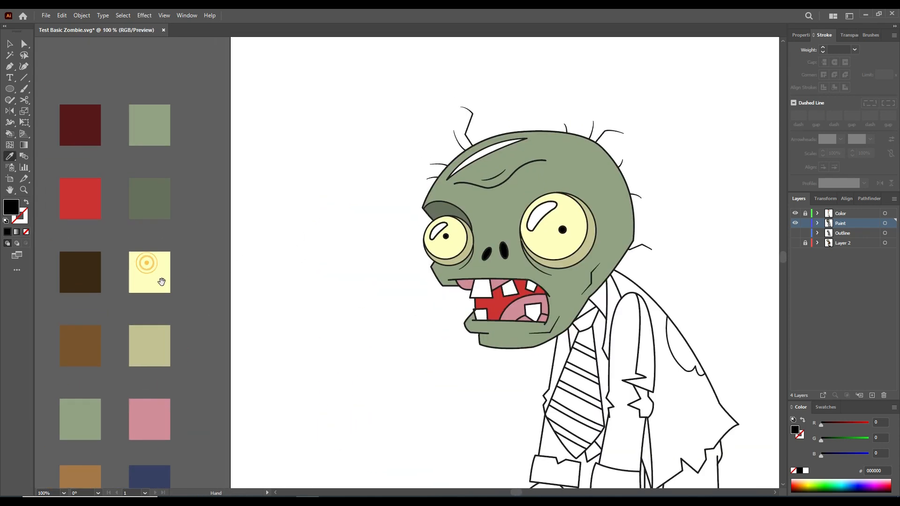
key(k)
click(485, 152)
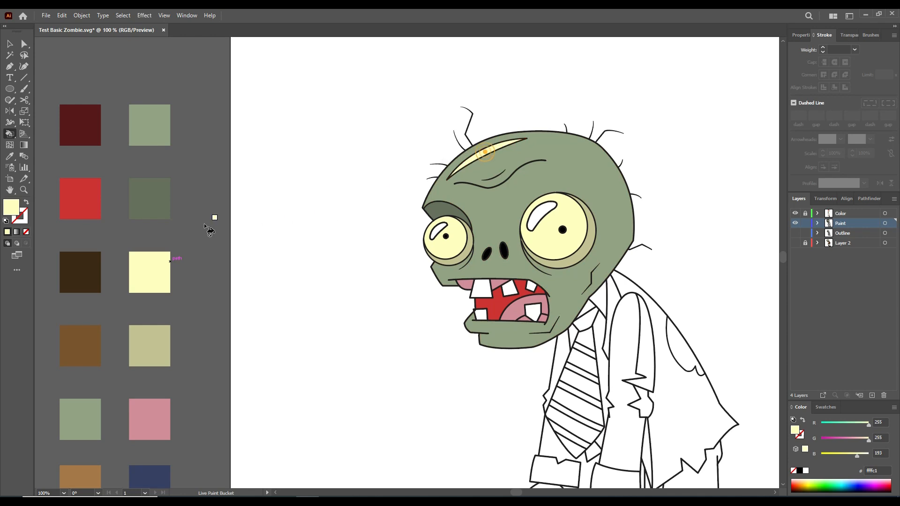
key(v)
click(221, 211)
Sample the red cc3333 swatch and fill the tie's knot and alternating wide stripes
scroll(221, 210, down, 1)
drag(350, 217, 309, 211)
drag(348, 253, 334, 232)
key(i)
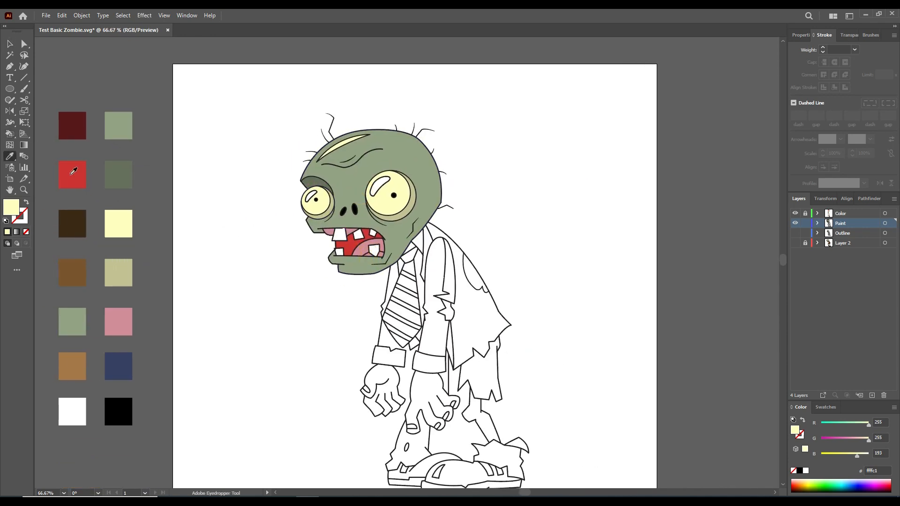
click(70, 175)
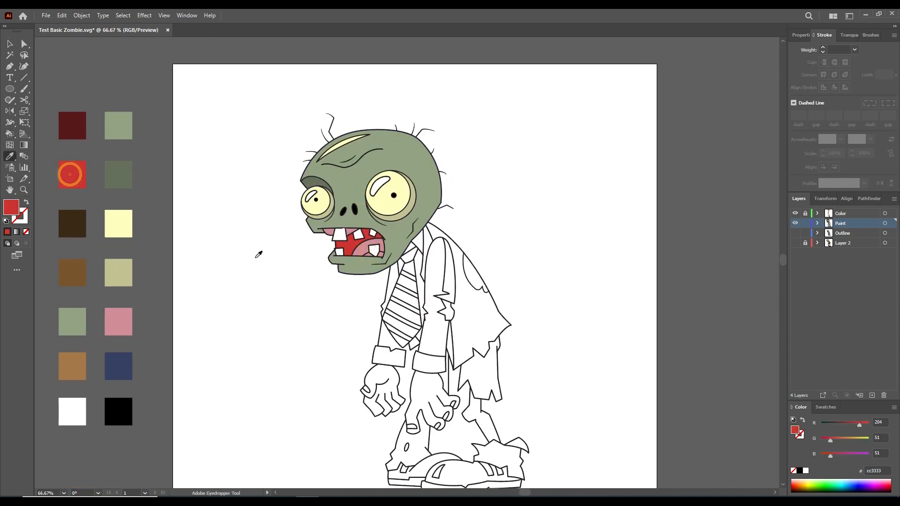
click(408, 251)
click(408, 282)
click(408, 298)
click(402, 307)
click(401, 320)
click(399, 333)
Sample the white swatch and fill the shirt collar areas and the tie's narrow stripes with it
key(i)
click(83, 409)
key(k)
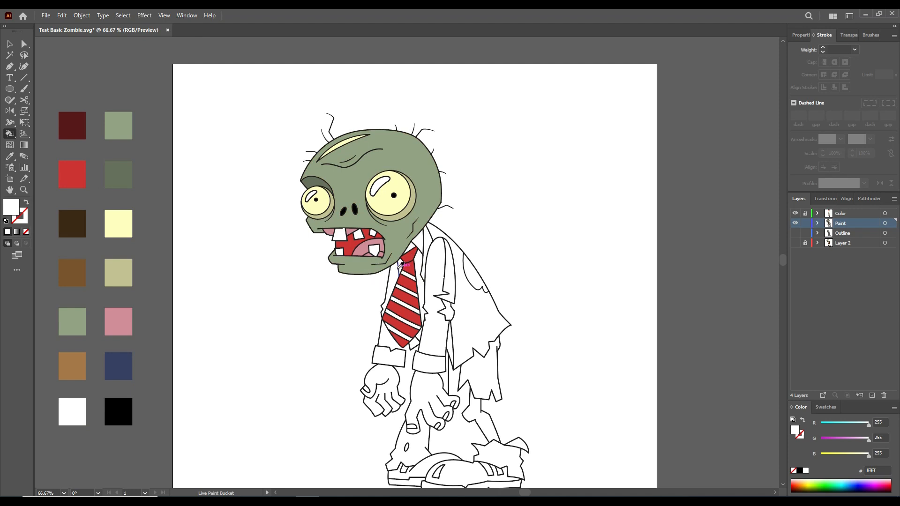
scroll(399, 264, up, 1)
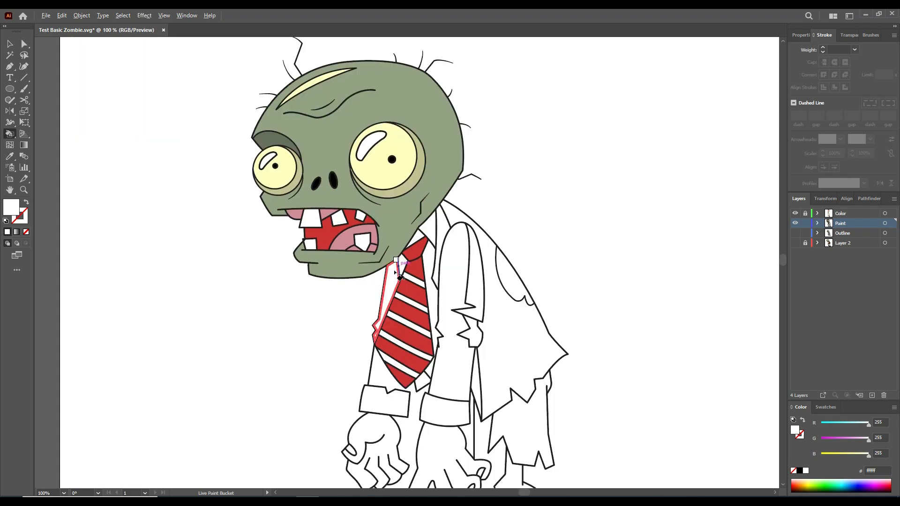
click(426, 229)
click(418, 237)
click(425, 261)
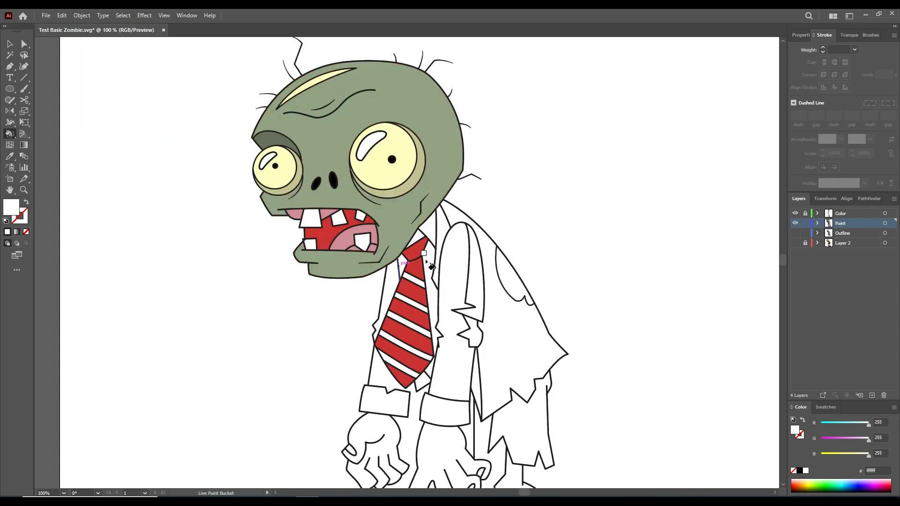
click(411, 303)
click(407, 323)
click(406, 344)
click(398, 364)
key(i)
scroll(251, 294, down, 2)
drag(251, 294, 322, 279)
click(153, 272)
scroll(320, 309, up, 1)
mouse_move(398, 305)
mouse_down()
mouse_move(231, 320)
mouse_move(381, 267)
mouse_up()
key(k)
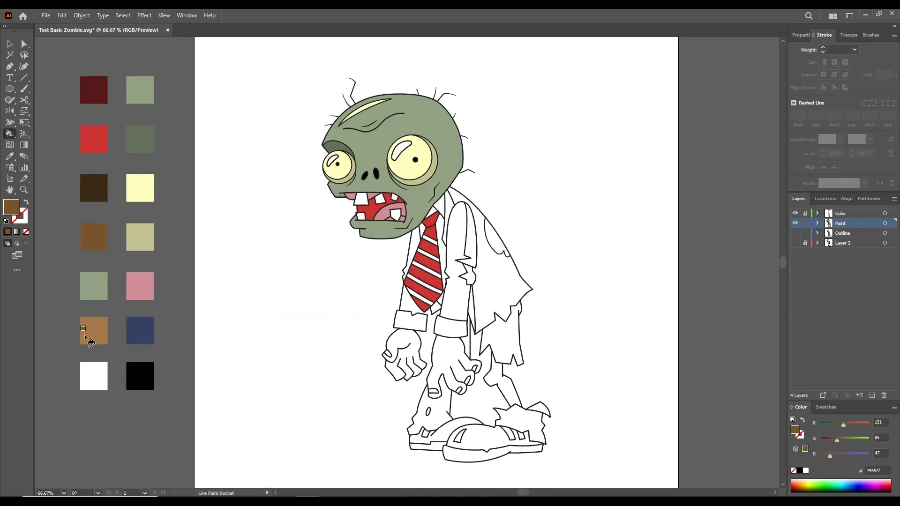
Sample the light brown a67948 swatch and fill the narrow jacket front beside the tie with it
key(i)
click(91, 328)
key(k)
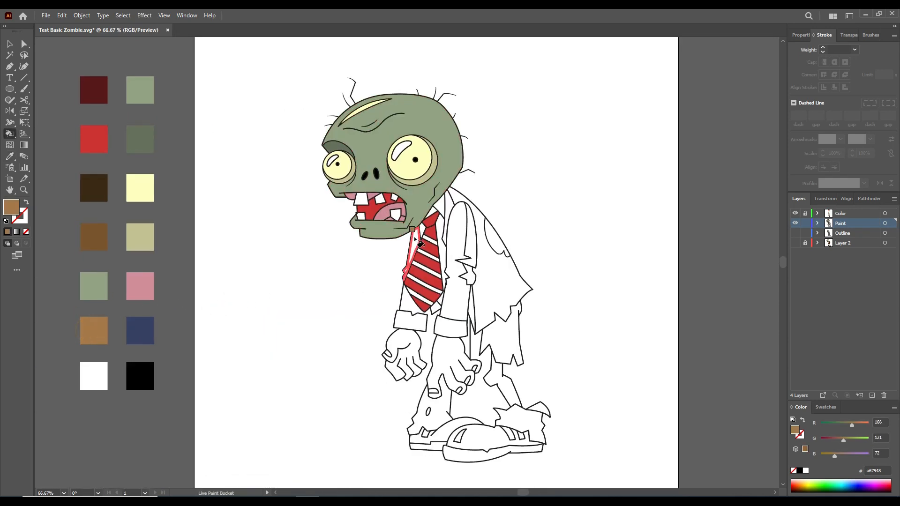
Draw a short straight line with the Pen tool from the tie's lower tip down to the far sleeve's cuff
key(v)
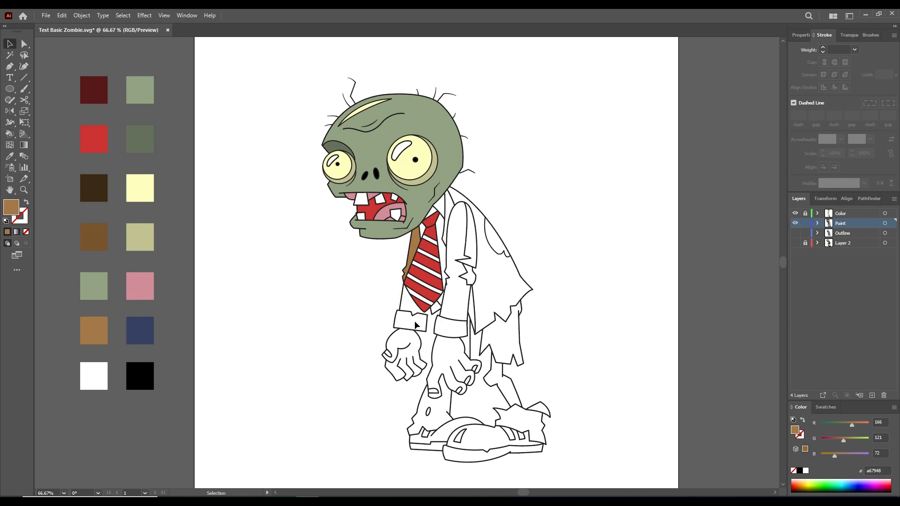
scroll(416, 319, up, 3)
drag(415, 319, 377, 325)
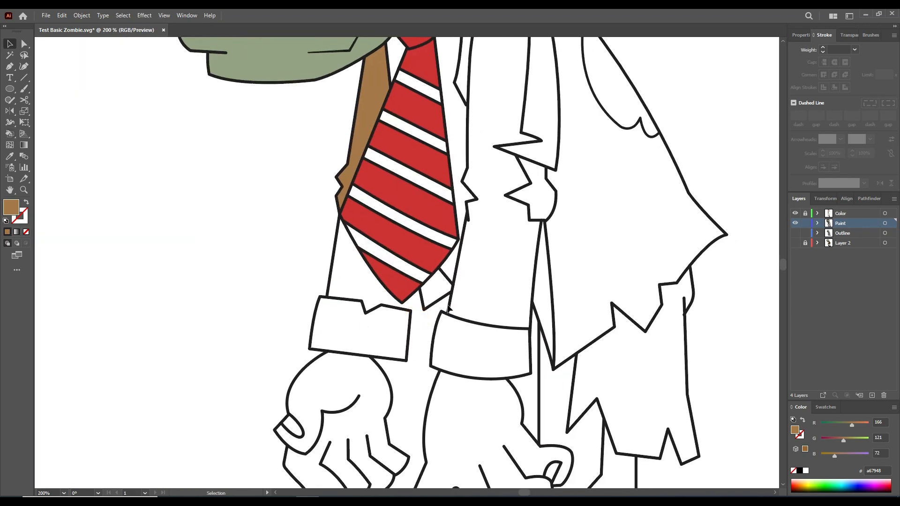
key(p)
click(402, 302)
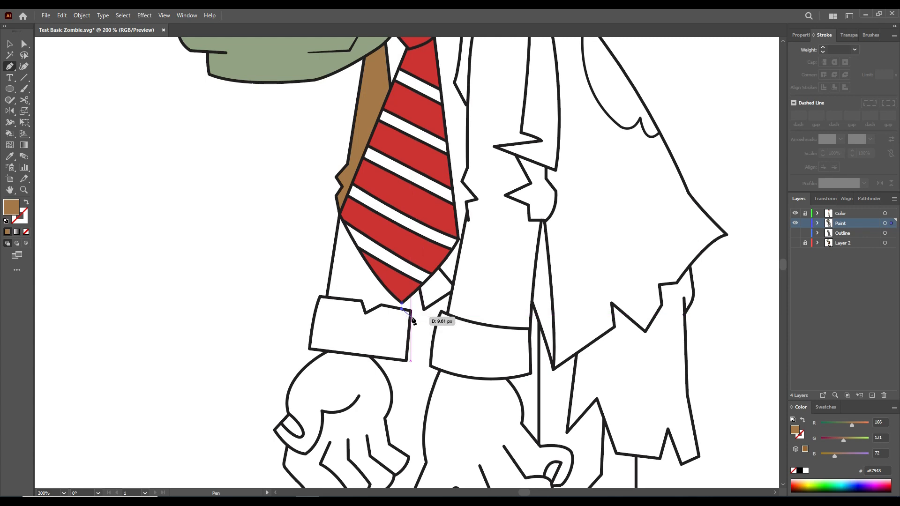
scroll(402, 314, up, 2)
key(v)
Swap the fill and stroke of the short connecting line and give it a round cap and round corners
key(ctrl+a)
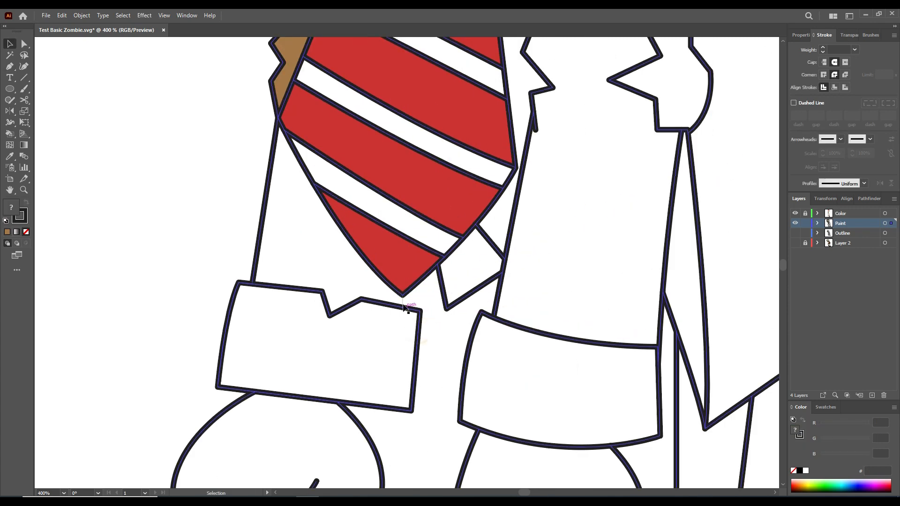
click(402, 303)
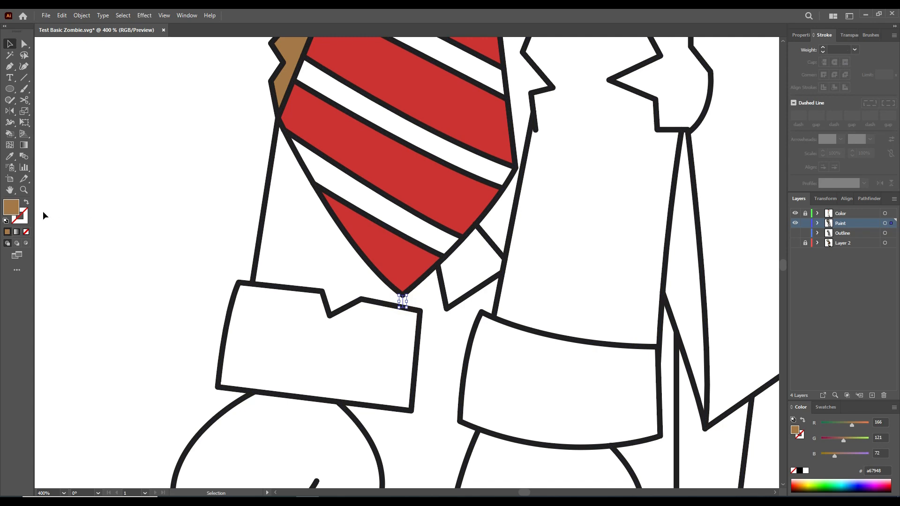
key(shift+x)
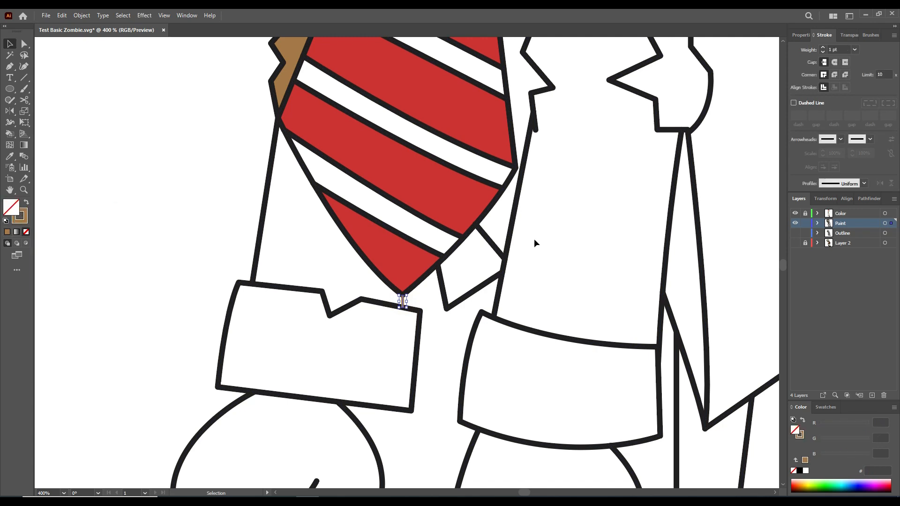
click(834, 75)
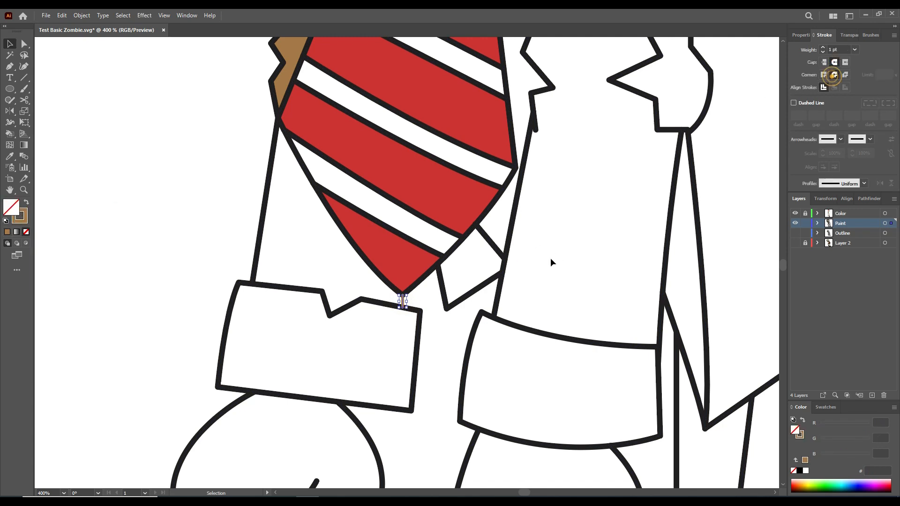
click(422, 300)
scroll(412, 298, up, 4)
click(401, 265)
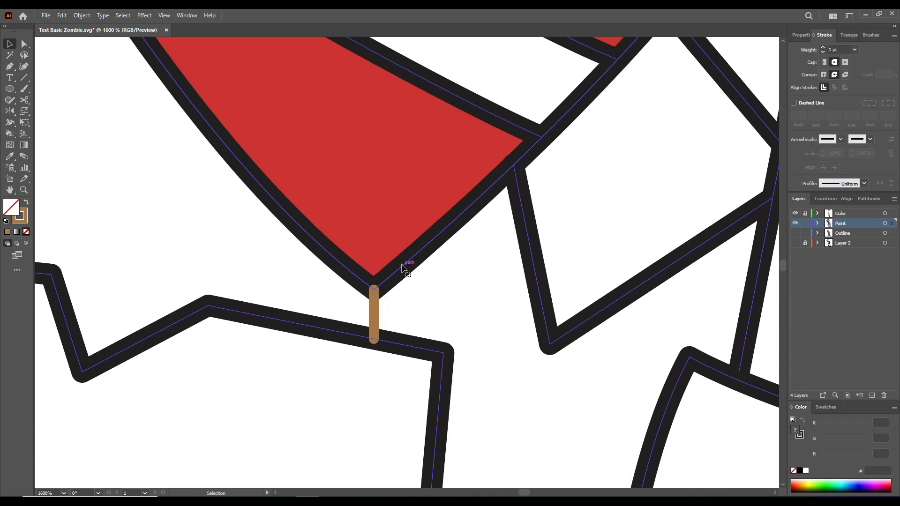
click(376, 320)
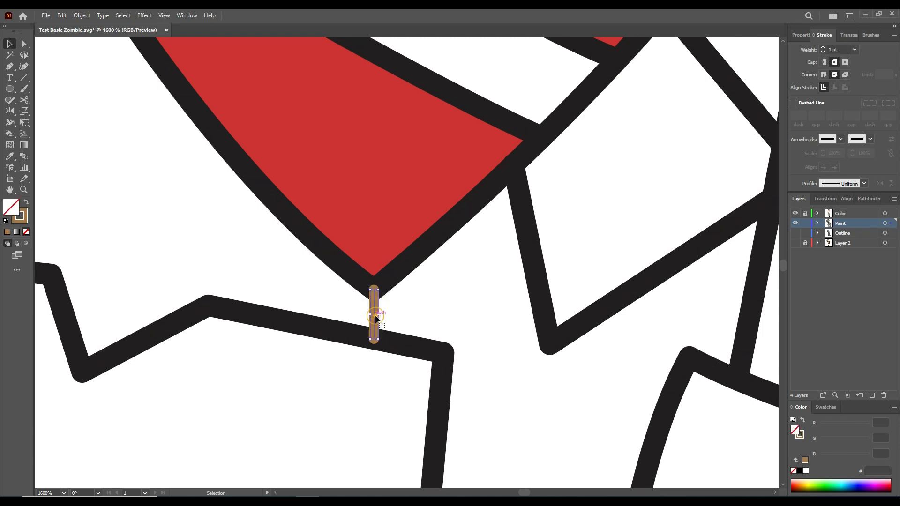
Set the connecting line's stroke weight to 1.5 pt
click(841, 48)
key(Up)
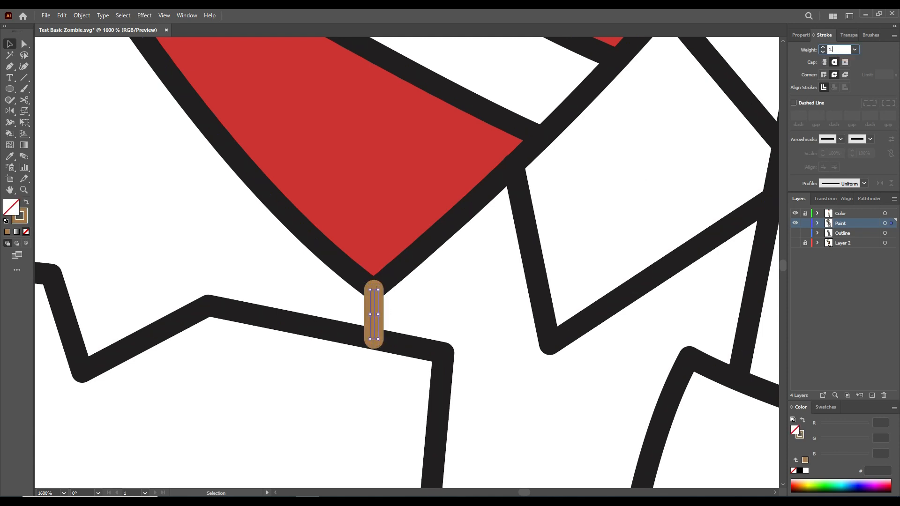
key(Return)
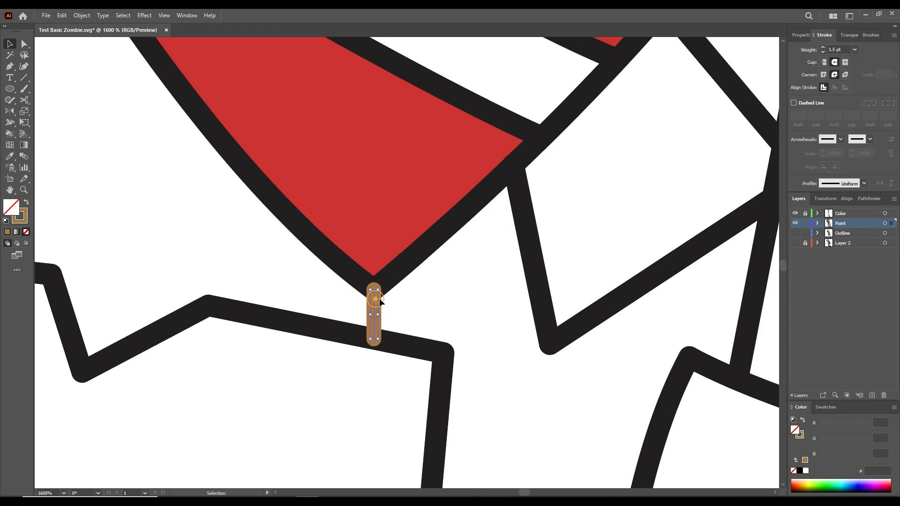
scroll(394, 289, down, 1)
click(406, 296)
scroll(406, 295, down, 1)
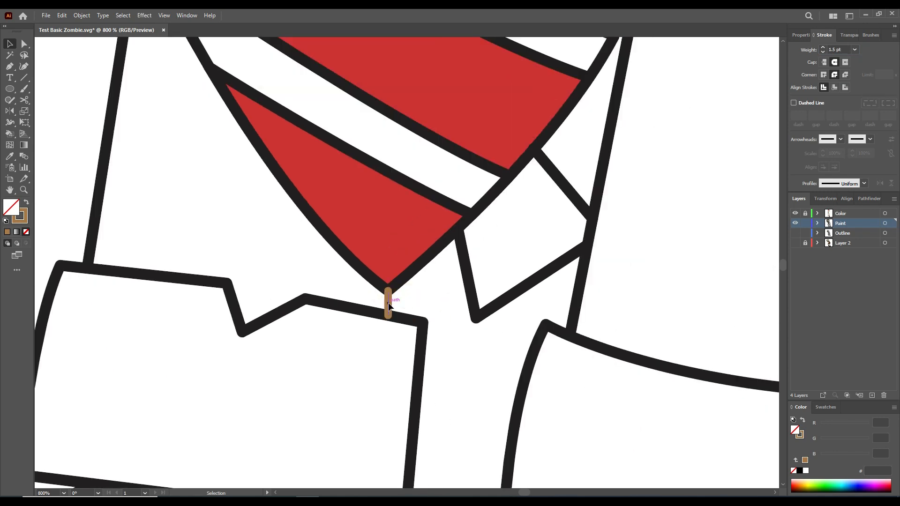
Set the connecting line's stroke color to black, 000000
double_click(20, 217)
text(000000)
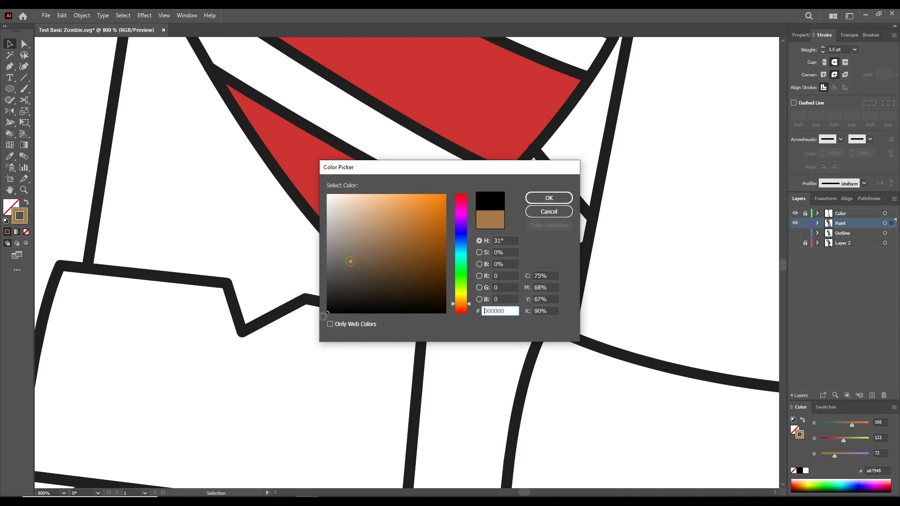
click(546, 200)
Sample the light brown a67948 swatch and return to the Live Paint Bucket
scroll(467, 292, down, 4)
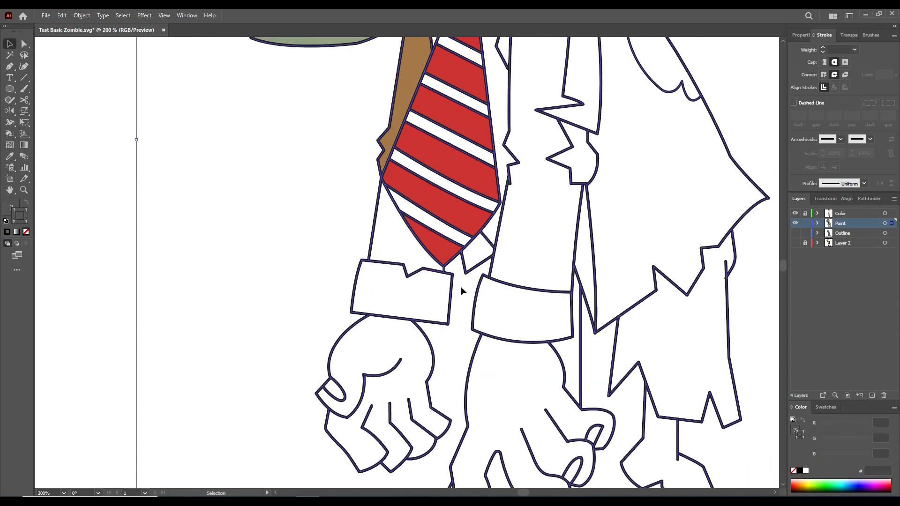
scroll(466, 283, down, 2)
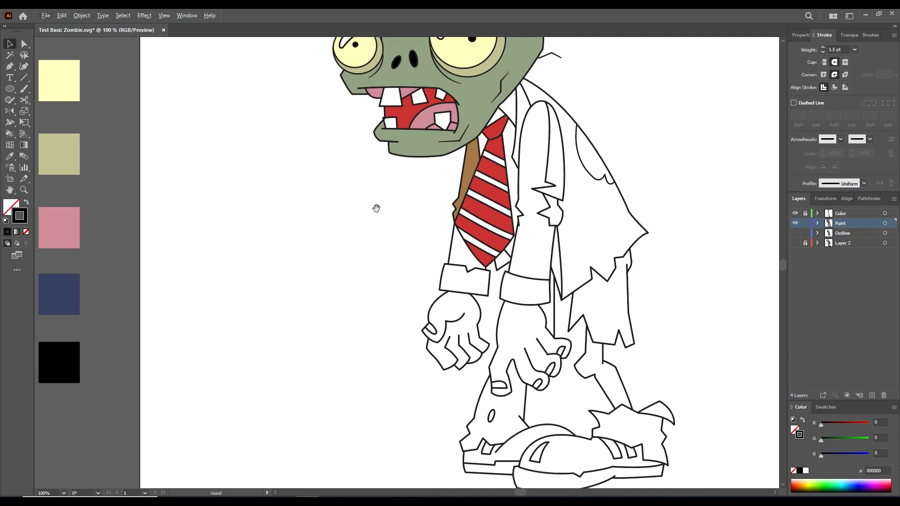
scroll(393, 220, down, 2)
key(i)
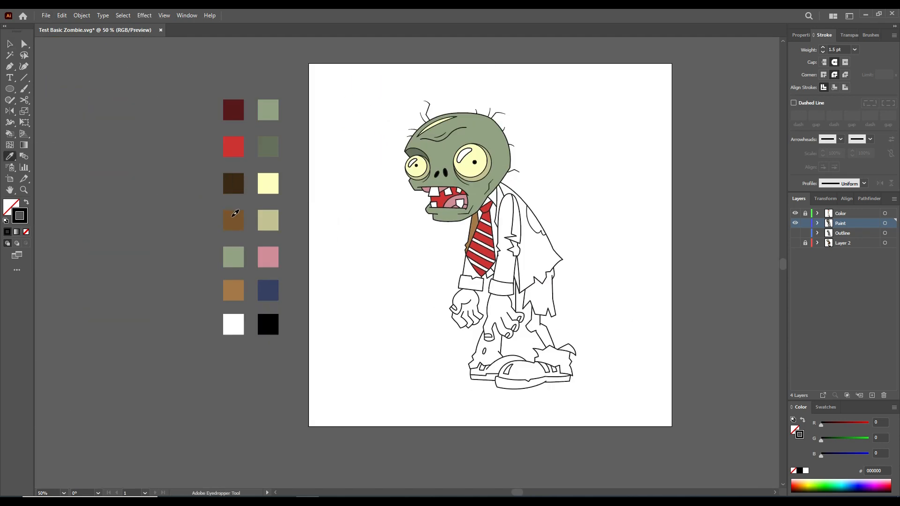
click(235, 214)
scroll(290, 255, up, 1)
key(j)
key(k)
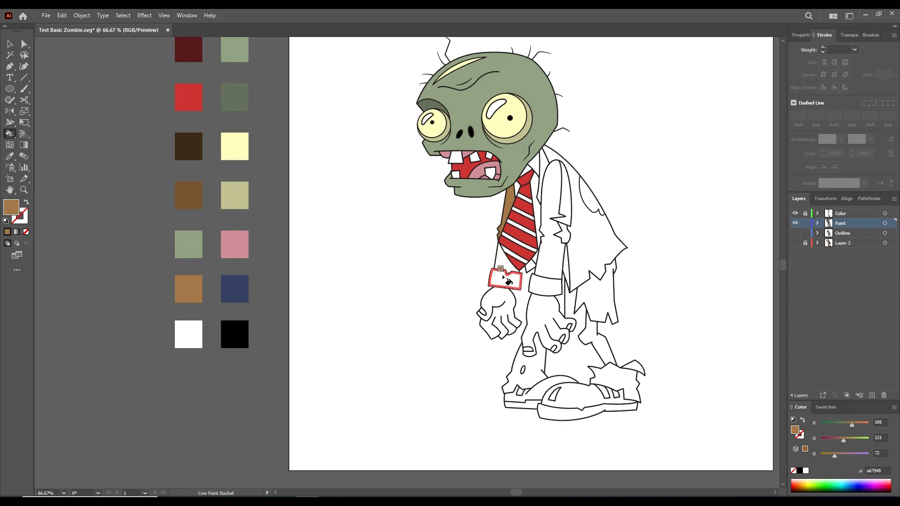
Select all the artwork, expand its Live Paint group, and make it a Live Paint group again
key(v)
drag(451, 250, 370, 255)
scroll(436, 277, up, 3)
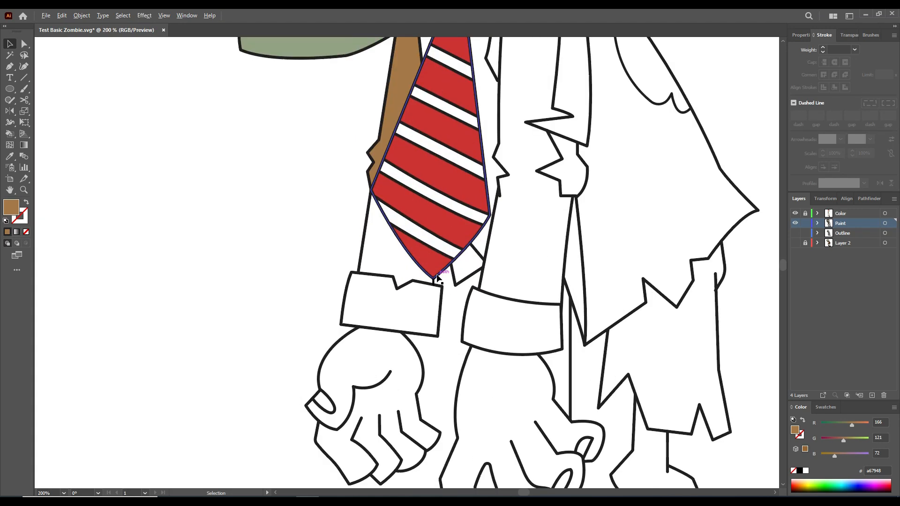
scroll(194, 138, down, 1)
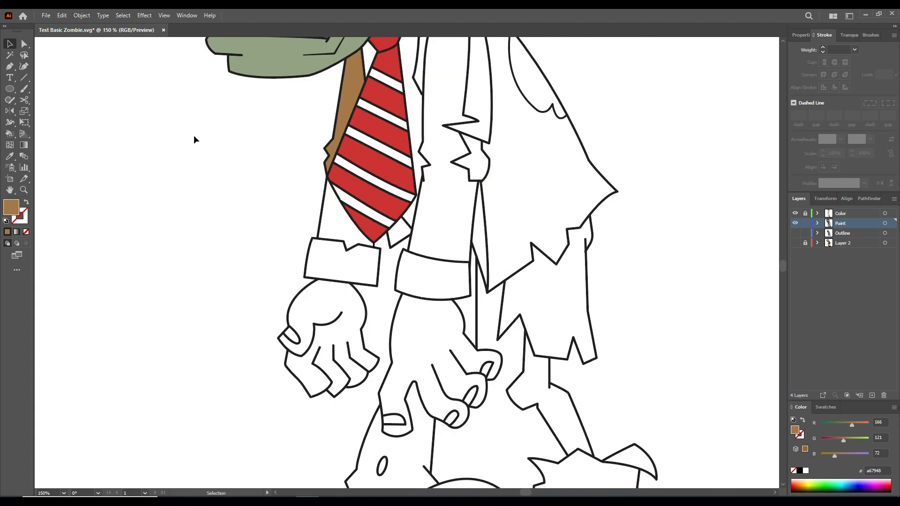
key(ctrl+a)
click(81, 15)
click(154, 309)
click(235, 358)
click(81, 15)
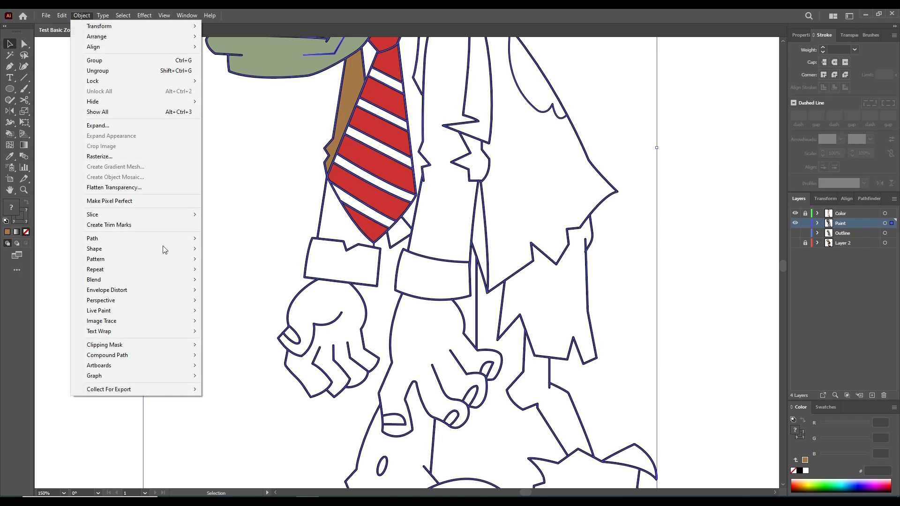
mouse_move(189, 310)
click(237, 312)
click(237, 219)
Fill both jacket sleeves and the jacket's back with light brown a67948 using the Live Paint Bucket
scroll(237, 219, down, 1)
drag(168, 220, 357, 255)
scroll(308, 242, down, 1)
drag(308, 243, 302, 270)
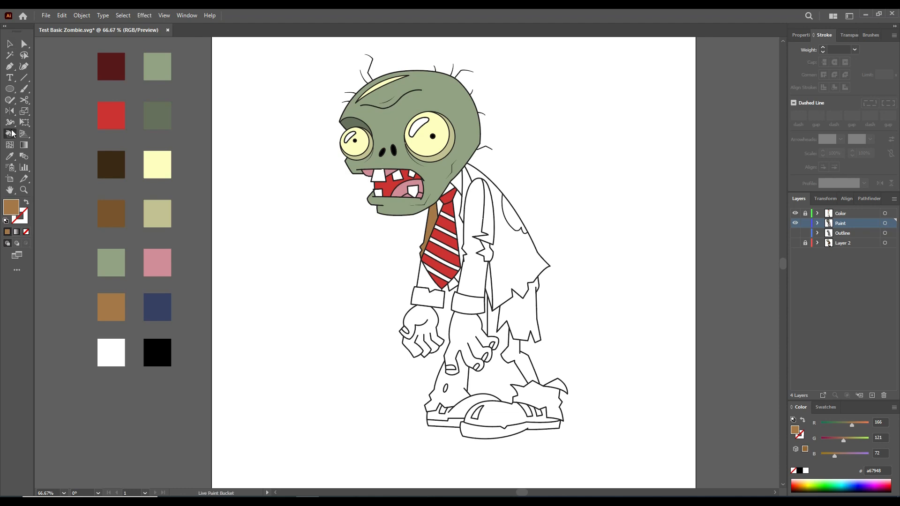
key(k)
drag(378, 281, 275, 288)
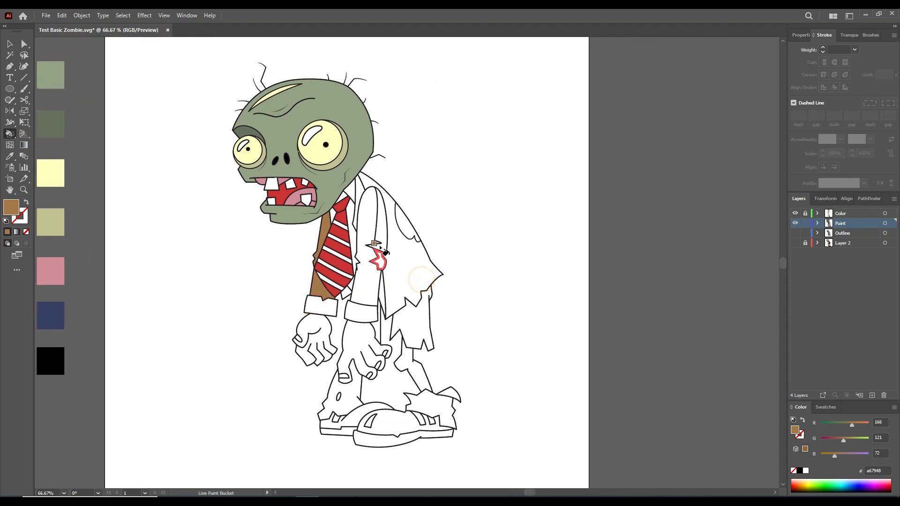
click(371, 232)
click(402, 249)
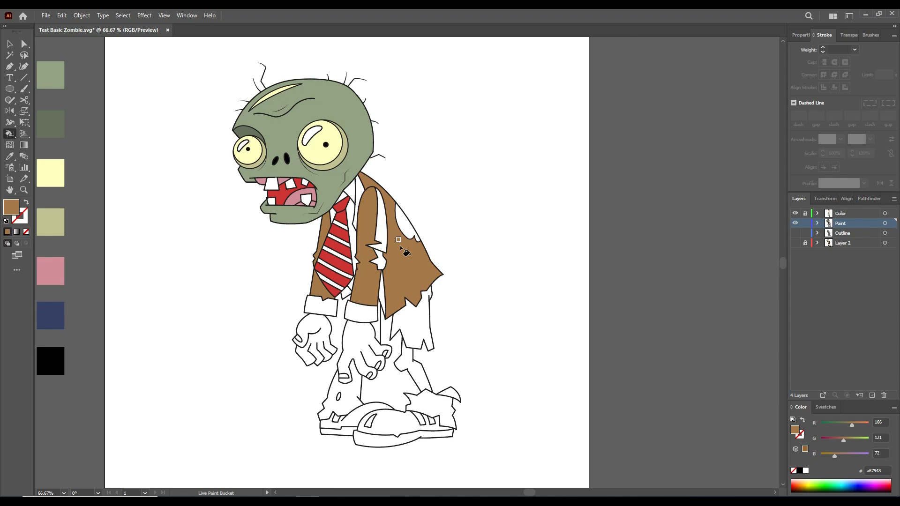
click(382, 225)
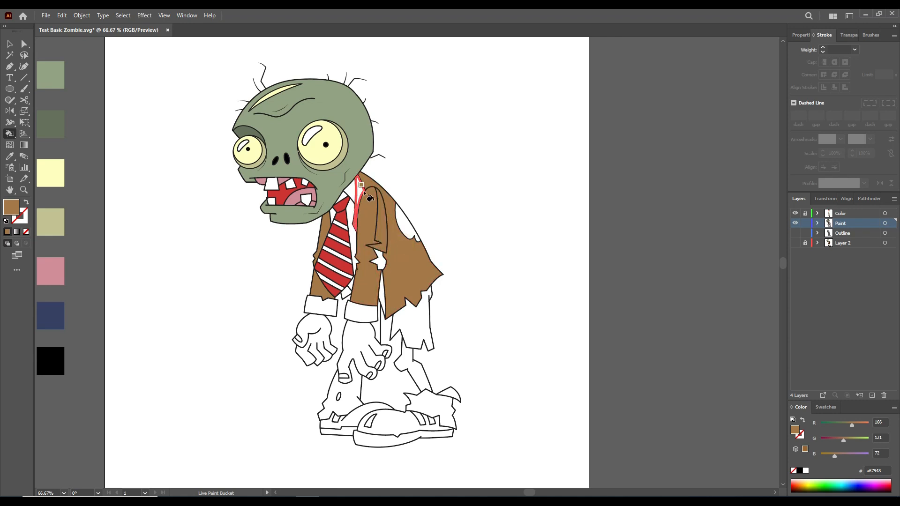
Fill the near jacket lapel and both sleeve cuffs with light brown a67948
drag(361, 264, 359, 244)
click(369, 267)
click(359, 291)
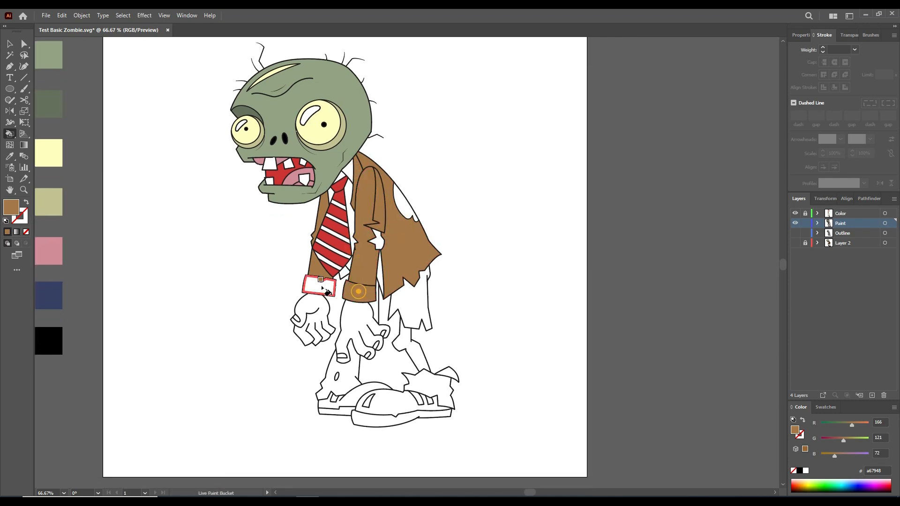
click(319, 286)
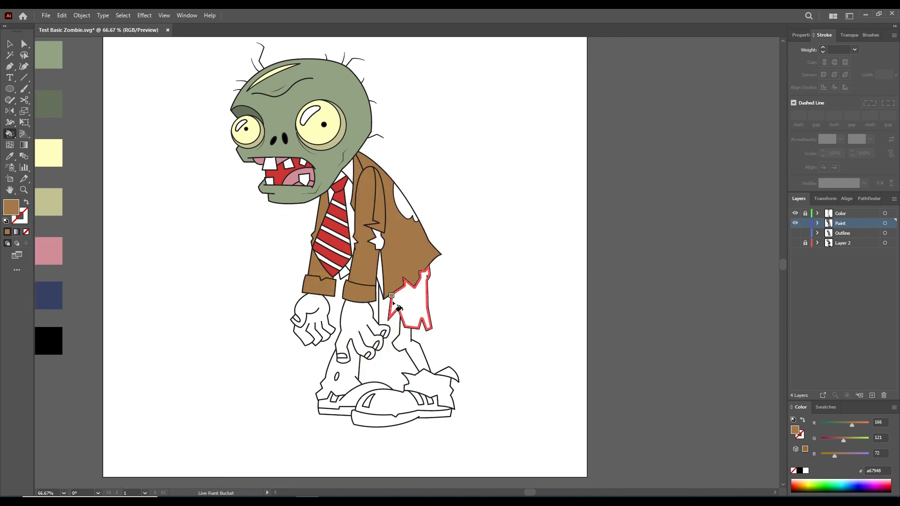
Fill both shoe uppers with light brown a67948, and sample the darker brown 79552f swatch to fill both soles
click(354, 404)
click(389, 406)
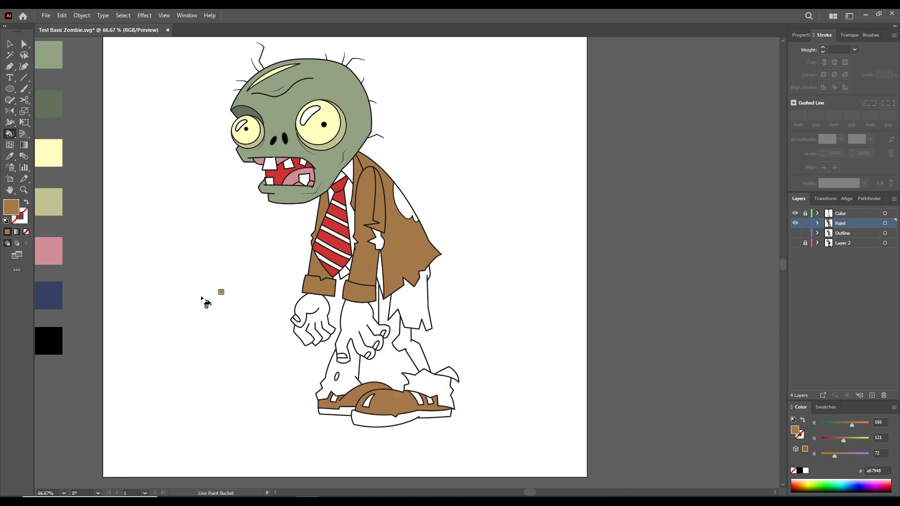
drag(197, 303, 312, 308)
alt+click(118, 206)
drag(448, 372, 404, 348)
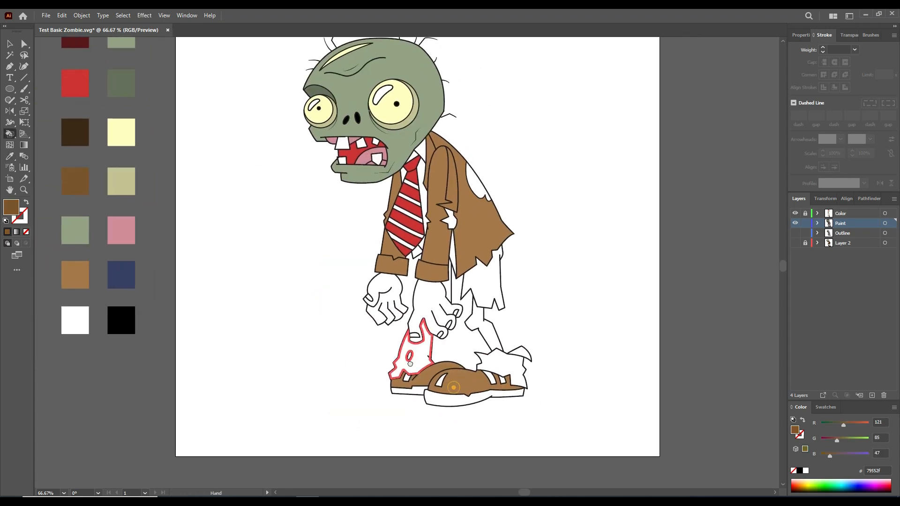
click(409, 392)
click(457, 400)
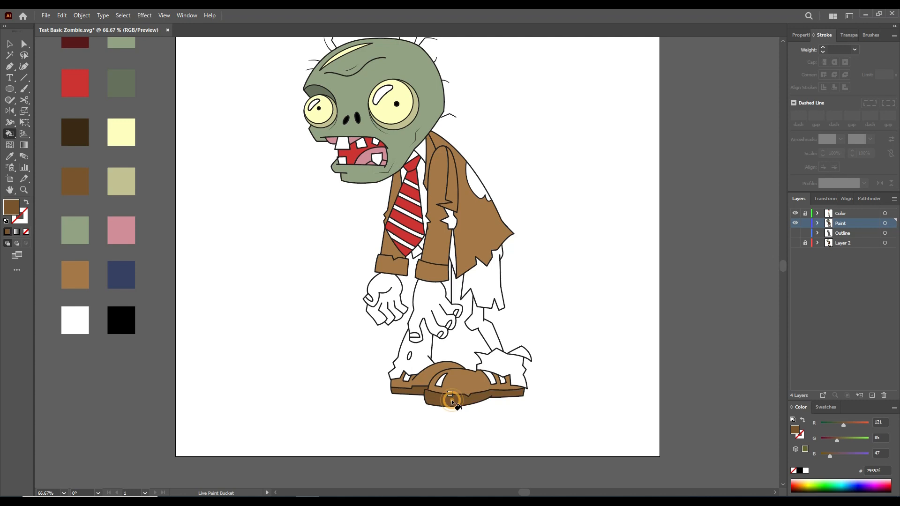
Sample the light green 93a283 swatch and fill the torn elbow, both hands and the bare lower leg with it
key(i)
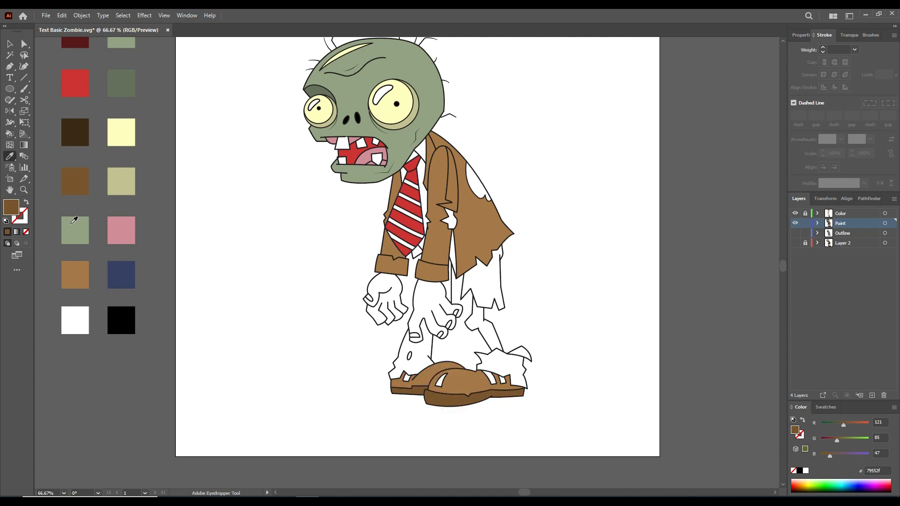
drag(124, 112, 130, 147)
click(79, 262)
key(k)
click(455, 255)
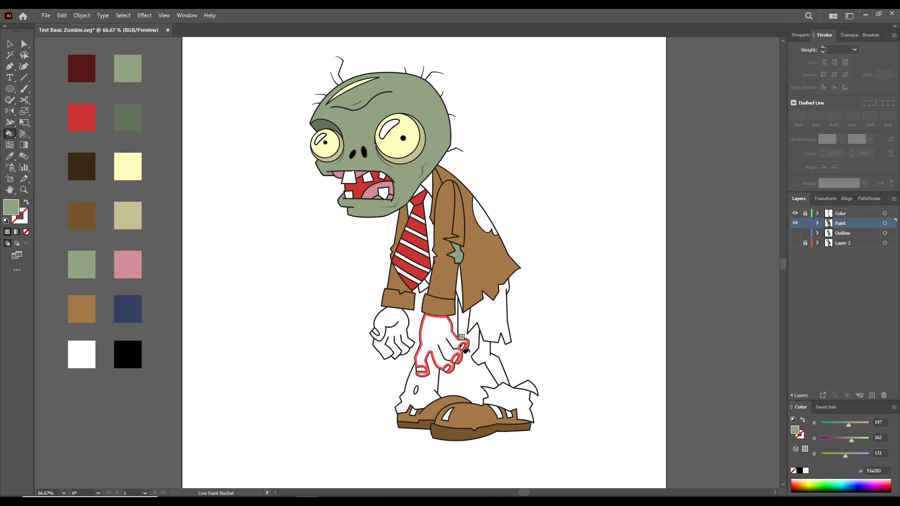
click(443, 335)
click(374, 328)
click(501, 370)
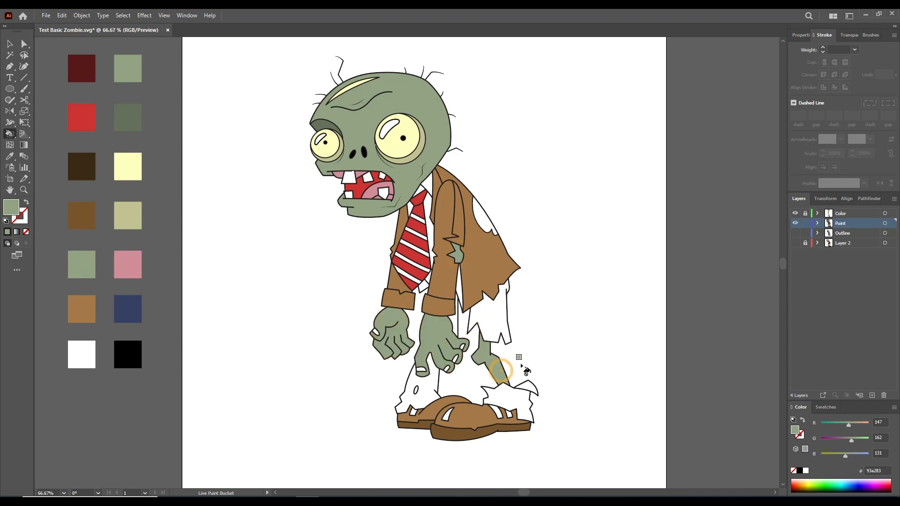
Sample the dark blue 364064 swatch and fill the front trouser leg, the upper trousers and the strip behind the near sleeve
click(125, 301)
click(424, 383)
click(489, 323)
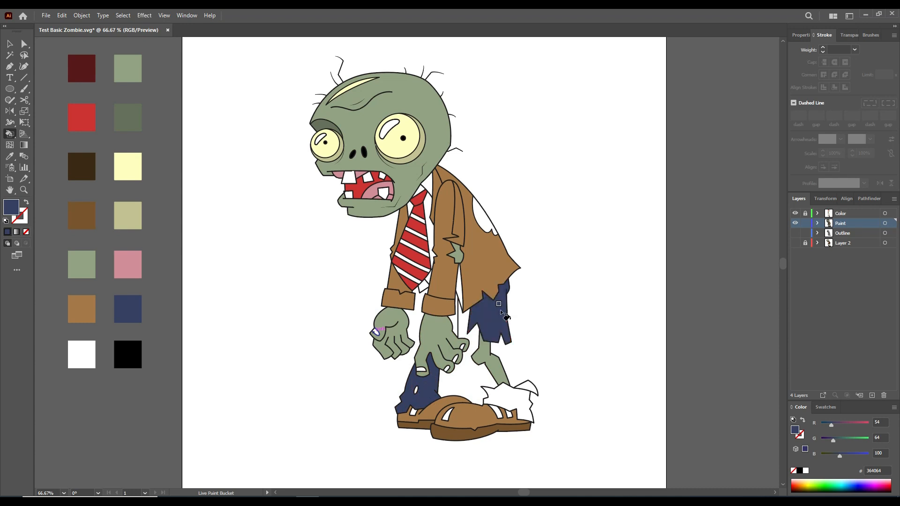
click(453, 324)
key(i)
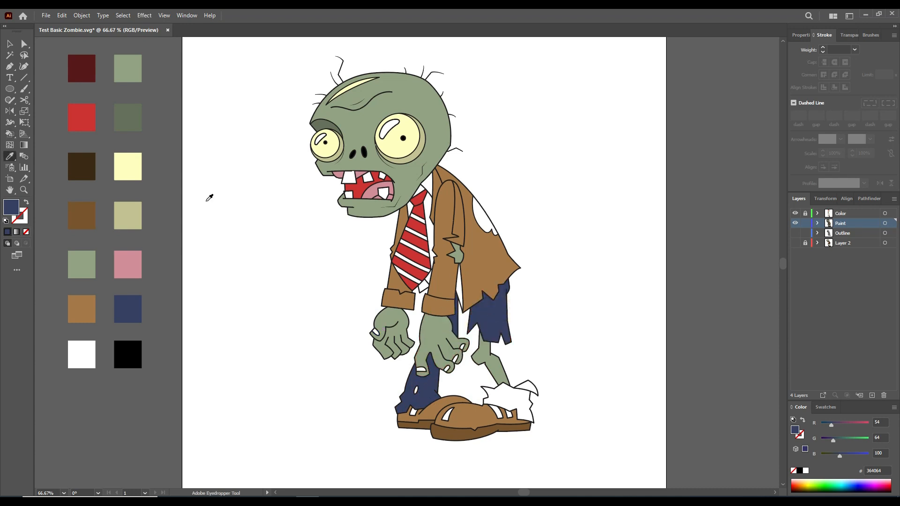
click(89, 300)
key(k)
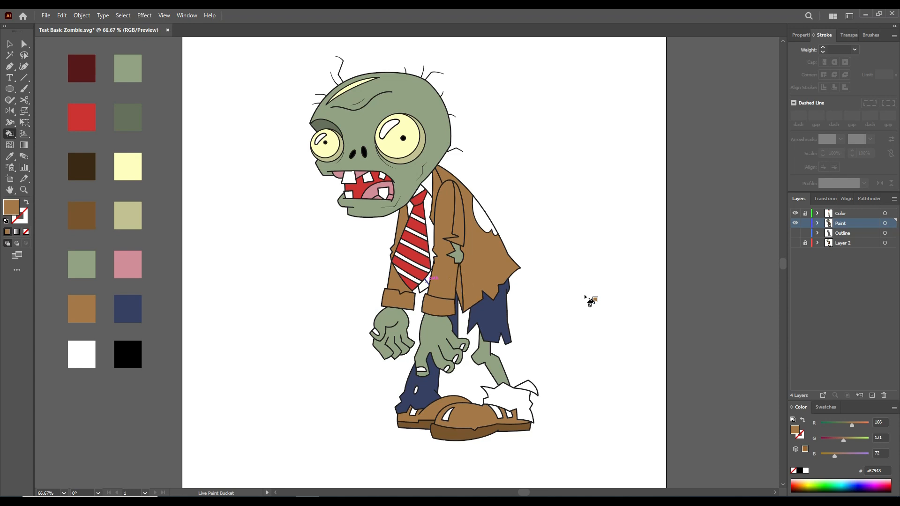
Sample dark blue 364064 from the trousers and fill both parts of the torn trouser hem above the near shoe
key(i)
click(494, 316)
key(k)
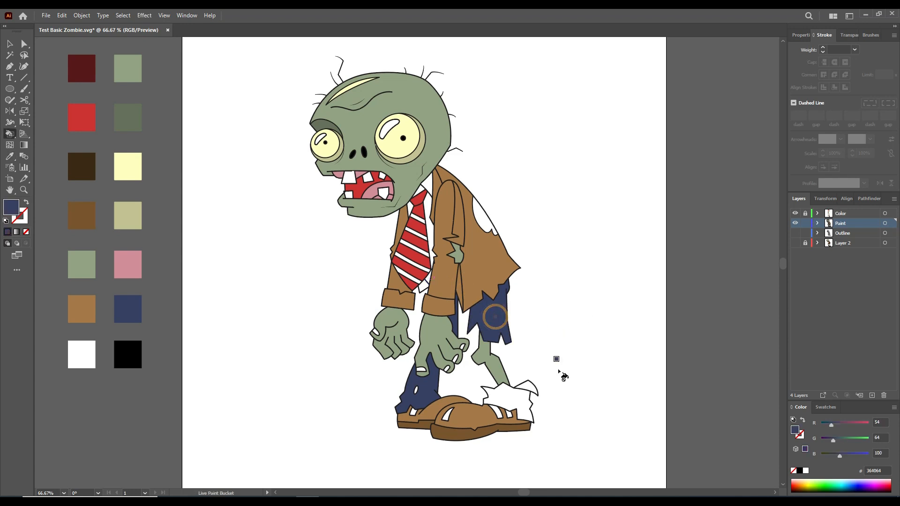
click(520, 396)
click(529, 387)
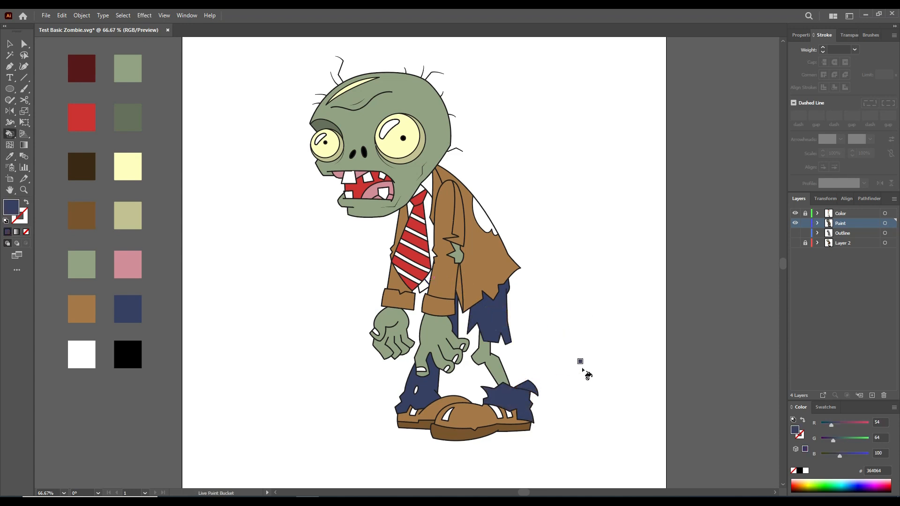
Sample the brown 79552f swatch and refill the jacket's back and both sleeves with it
key(i)
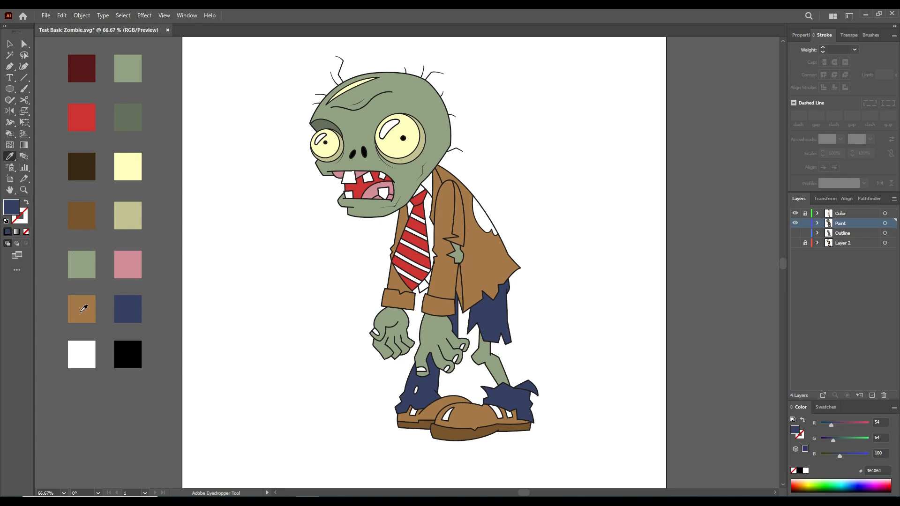
click(85, 211)
key(k)
click(485, 262)
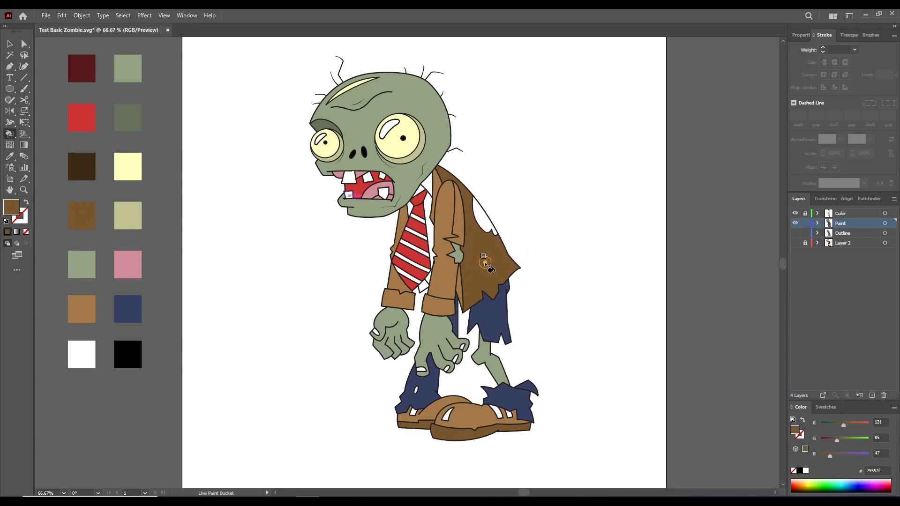
click(438, 281)
click(395, 300)
click(393, 278)
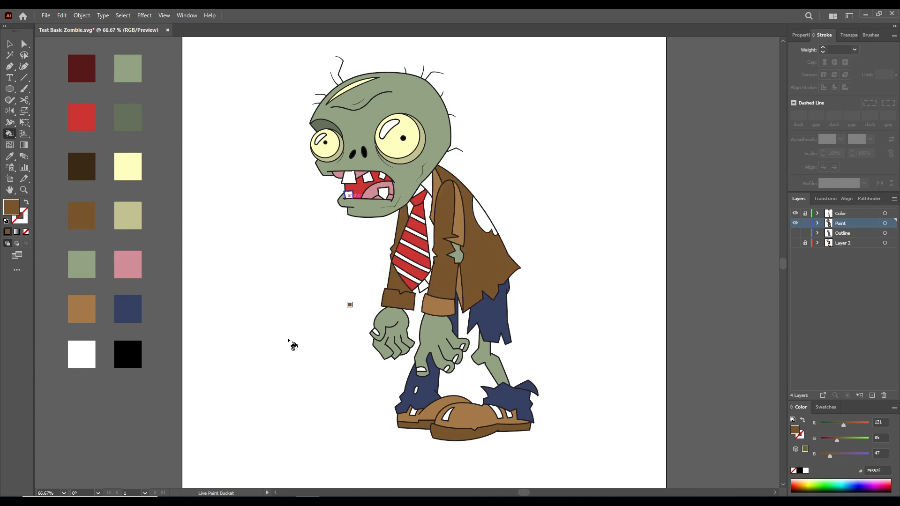
Sample the light brown a67948 swatch and refill the far sleeve's cuff with it
click(87, 308)
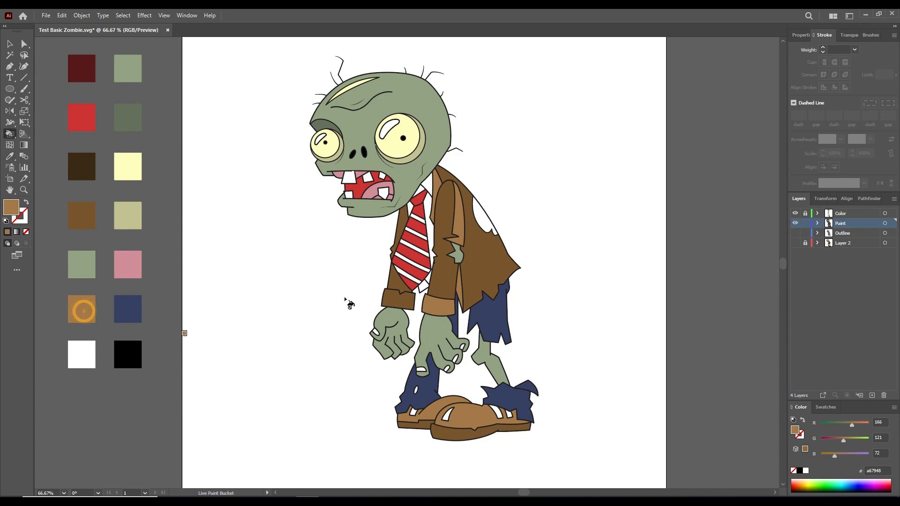
key(i)
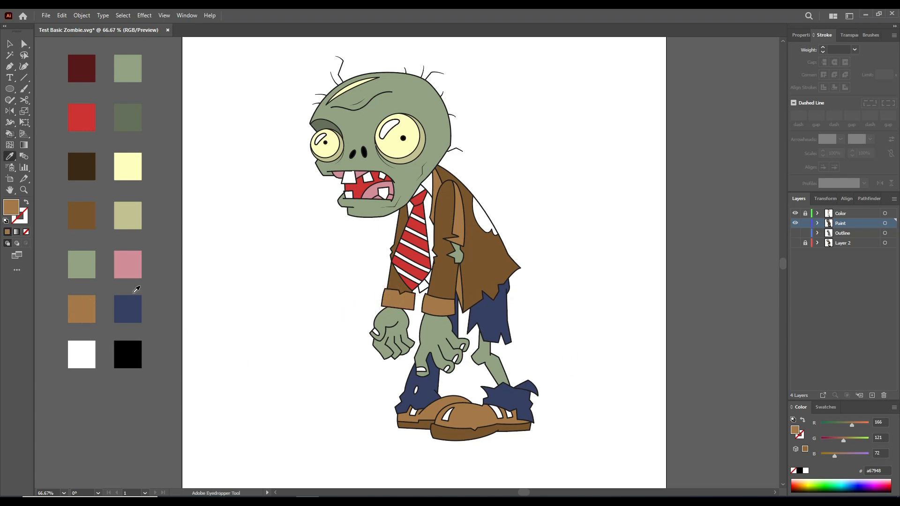
key(k)
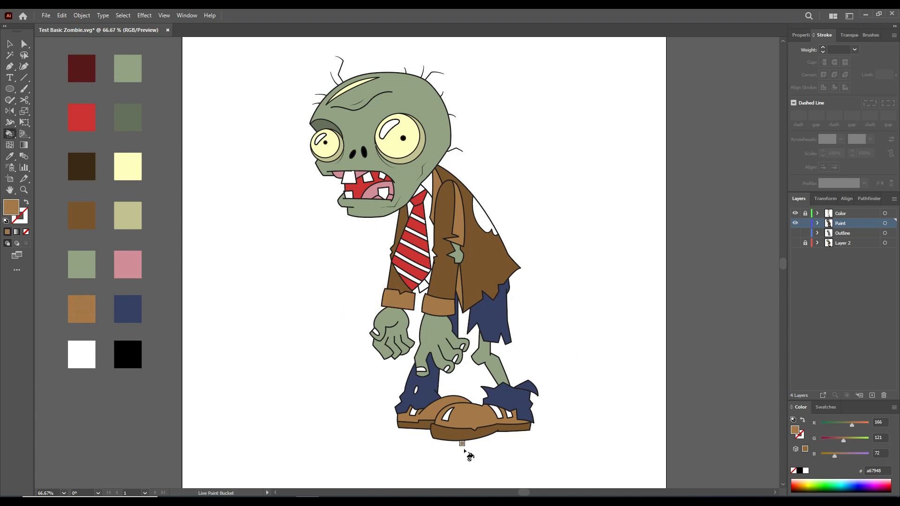
Sample the brown 79552f swatch and fill the white openings on both shoes
key(i)
click(81, 215)
key(k)
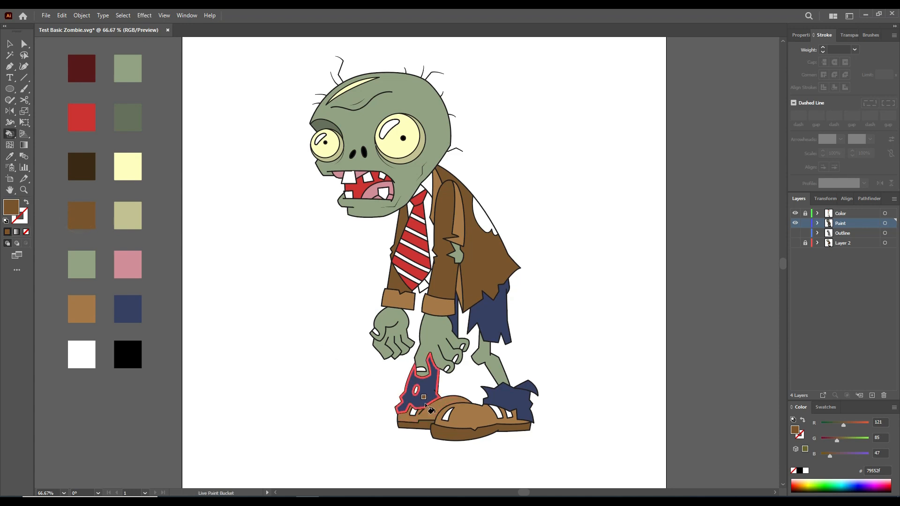
scroll(430, 426, up, 2)
drag(430, 426, 374, 348)
click(345, 320)
click(417, 331)
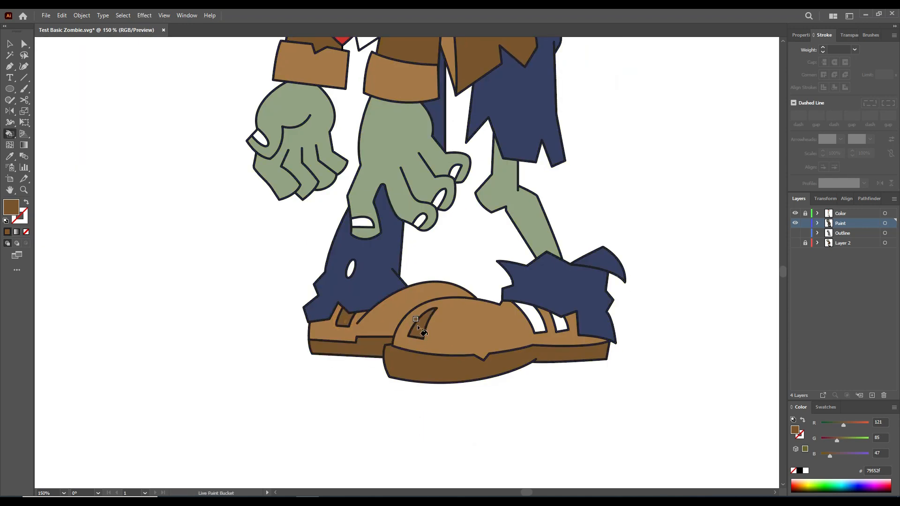
click(535, 320)
click(561, 323)
Sample the white swatch and fill the near hand's fingernails with it
scroll(552, 323, down, 3)
drag(518, 303, 463, 350)
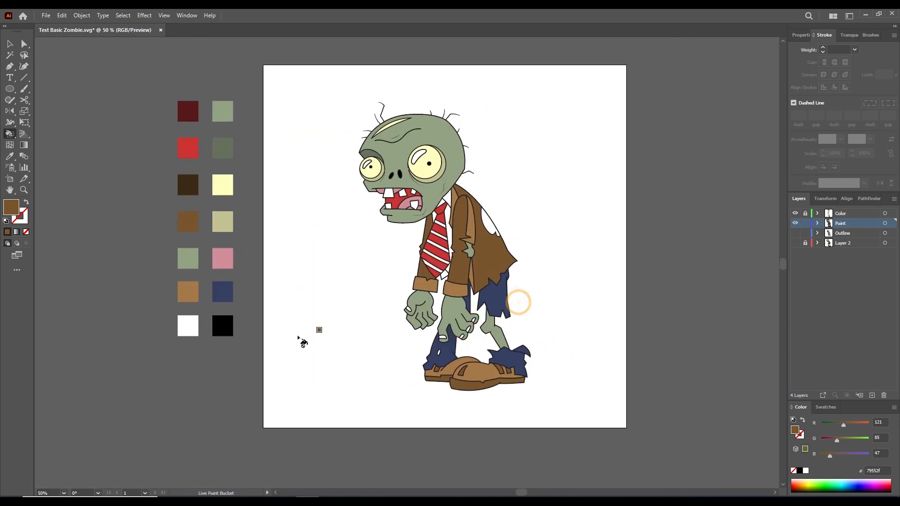
scroll(196, 327, up, 1)
key(i)
click(184, 325)
scroll(400, 322, up, 2)
drag(362, 317, 68, 322)
key(k)
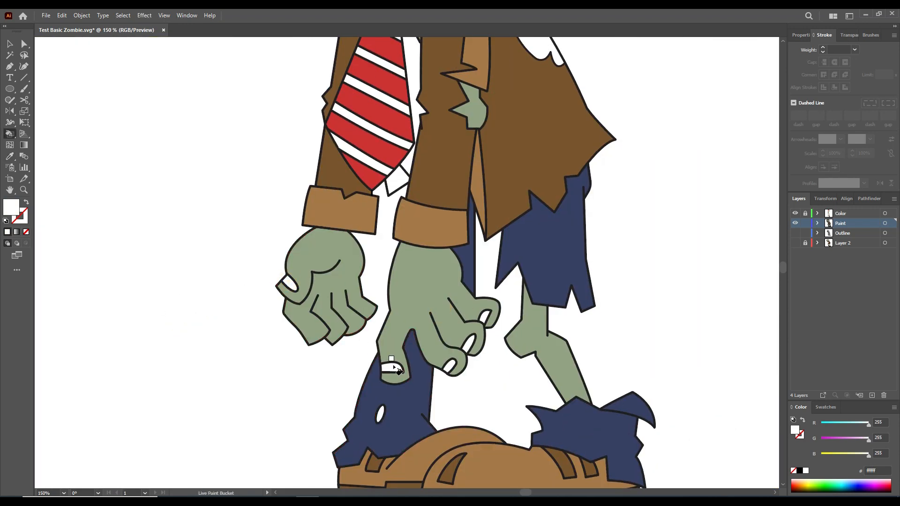
click(453, 366)
click(484, 317)
Sample the black 000000 swatch and fill the small hole in the front trouser leg
key(ctrl+0)
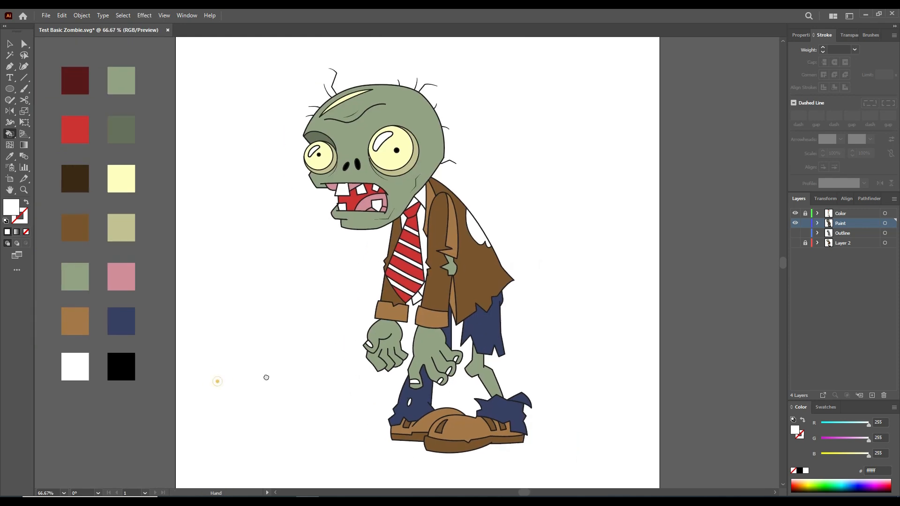
alt+click(121, 367)
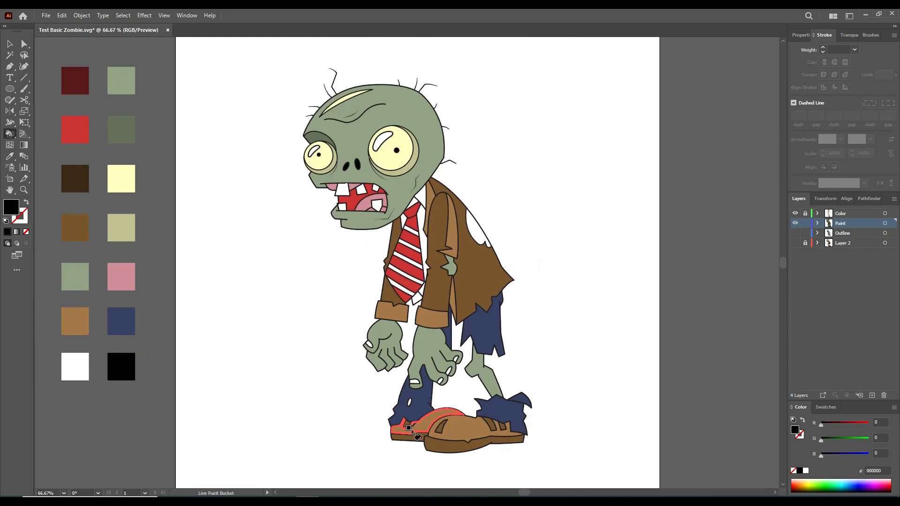
scroll(414, 407, up, 3)
click(398, 391)
key(ctrl+0)
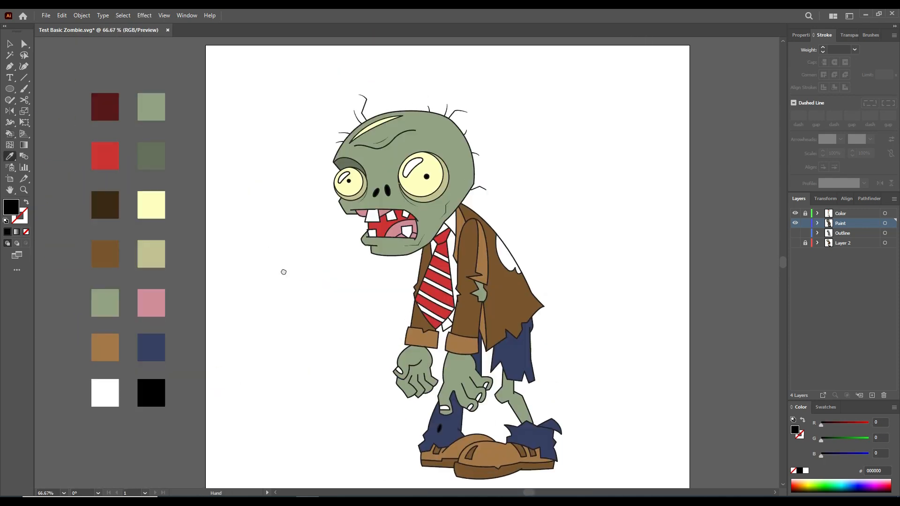
Unlock the Color layer and place a copy of the brown 79552f swatch below the white swatch
click(136, 255)
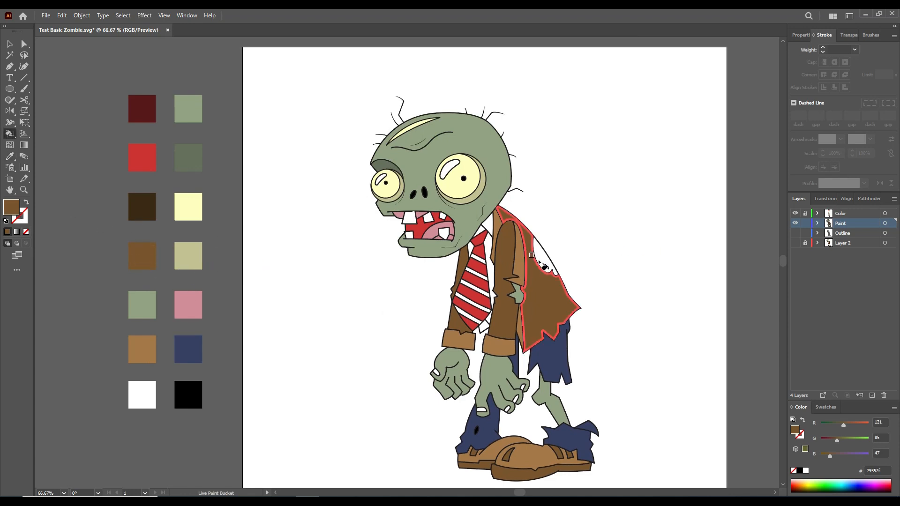
key(v)
scroll(148, 242, down, 2)
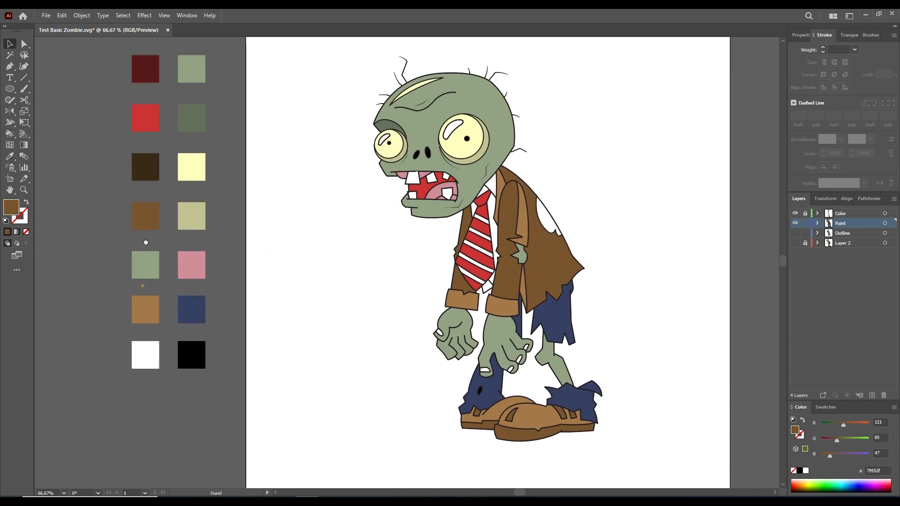
click(144, 211)
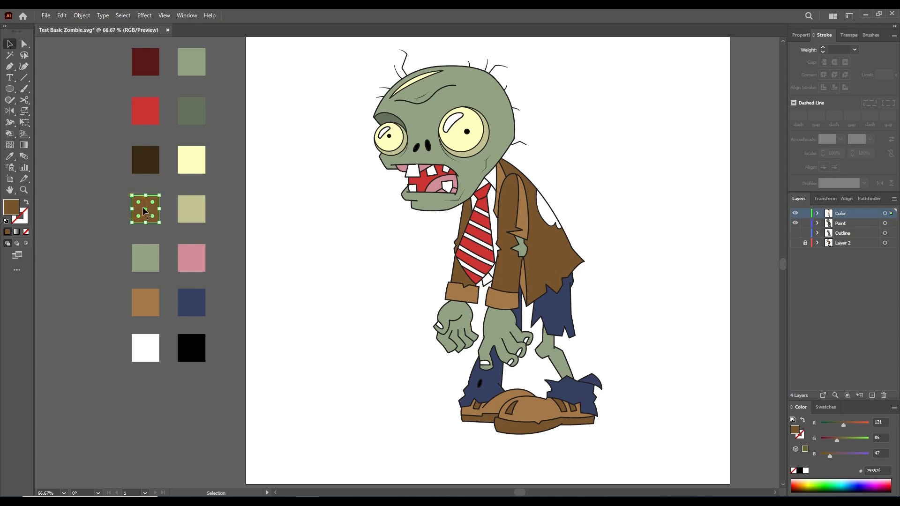
click(207, 270)
click(141, 214)
drag(142, 215, 149, 396)
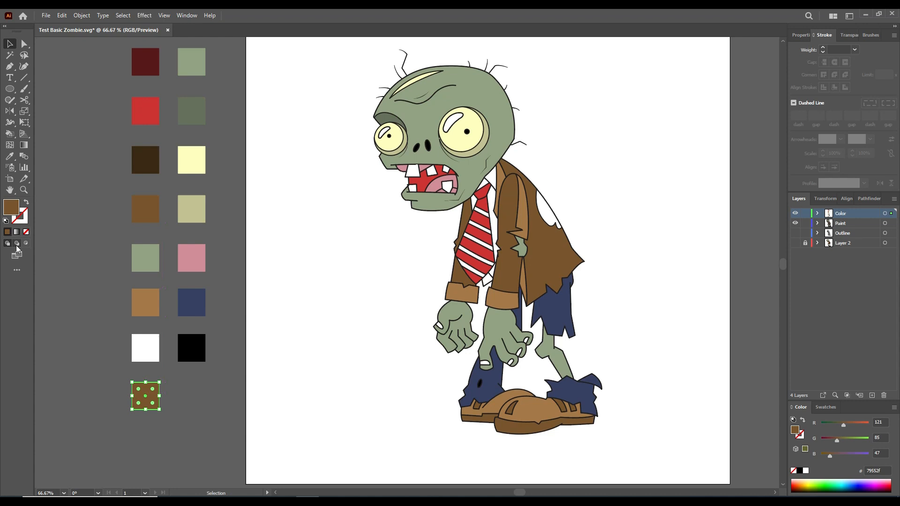
Set the copied swatch's fill to the darker brown 634021 and lock the Color layer
double_click(10, 214)
drag(402, 258, 404, 267)
click(544, 198)
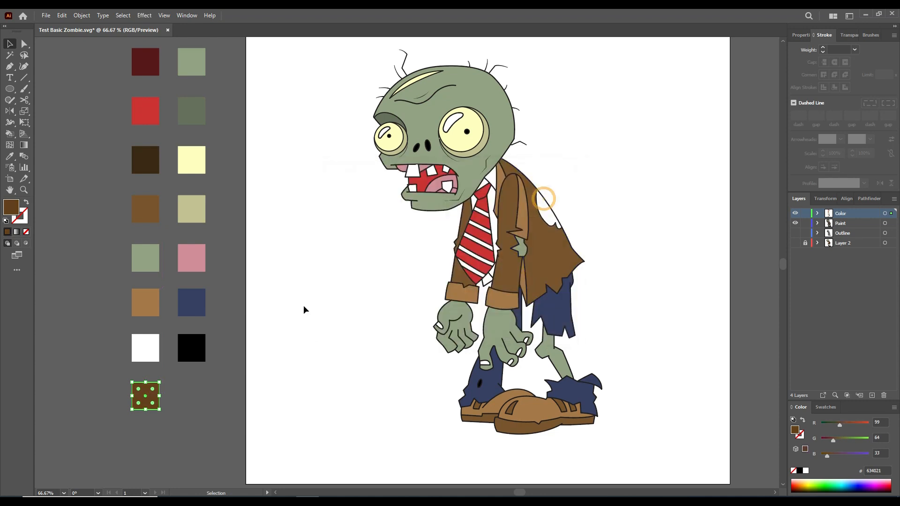
click(805, 213)
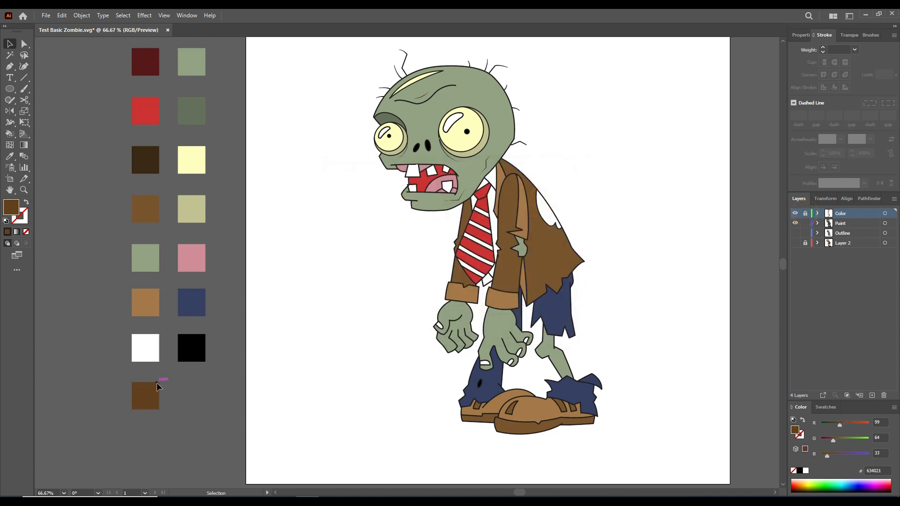
Fill the white tear on the jacket's back with dark brown 634021
click(546, 209)
click(344, 342)
drag(374, 332, 332, 334)
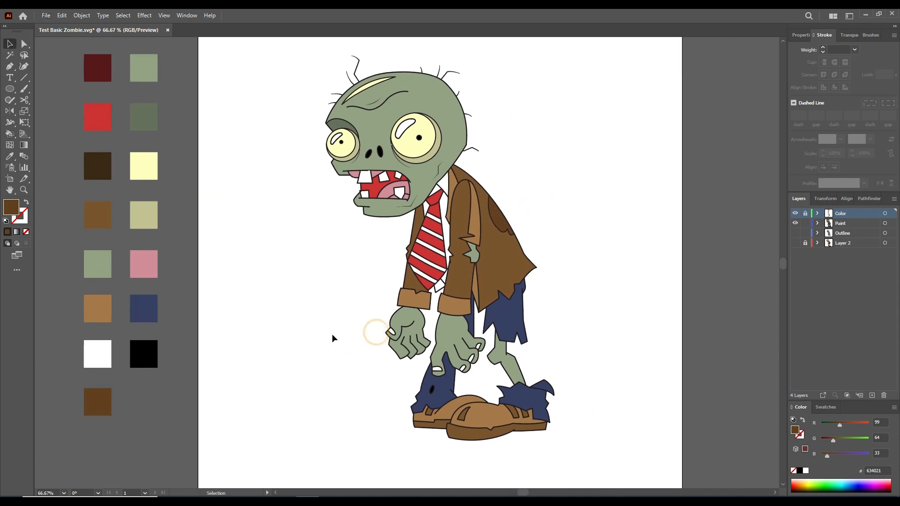
scroll(332, 338, down, 1)
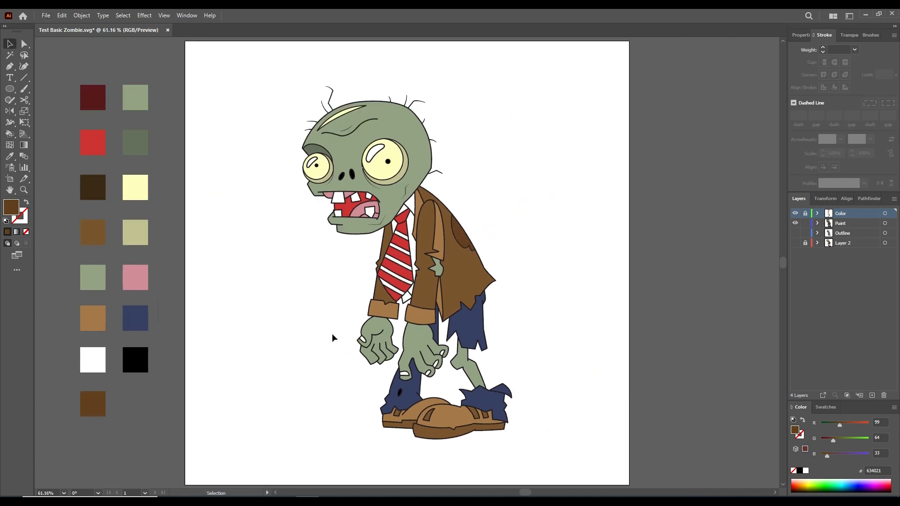
Select the whole zombie on the Paint layer and expand its Live Paint group
click(841, 225)
drag(274, 83, 579, 468)
click(82, 16)
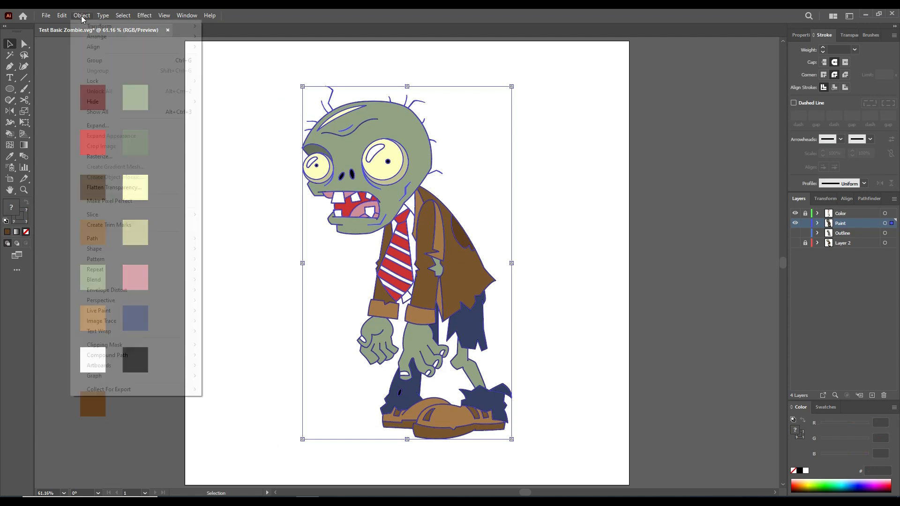
mouse_move(140, 311)
click(233, 359)
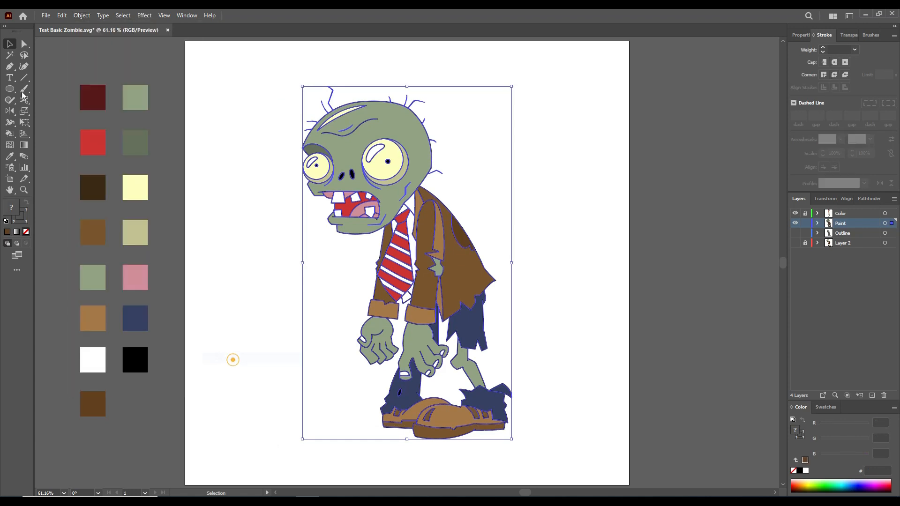
Ungroup the expanded zombie artwork repeatedly until its pieces are separate, and deselect it
click(82, 15)
click(119, 69)
click(81, 16)
click(104, 70)
click(81, 15)
click(103, 70)
click(51, 66)
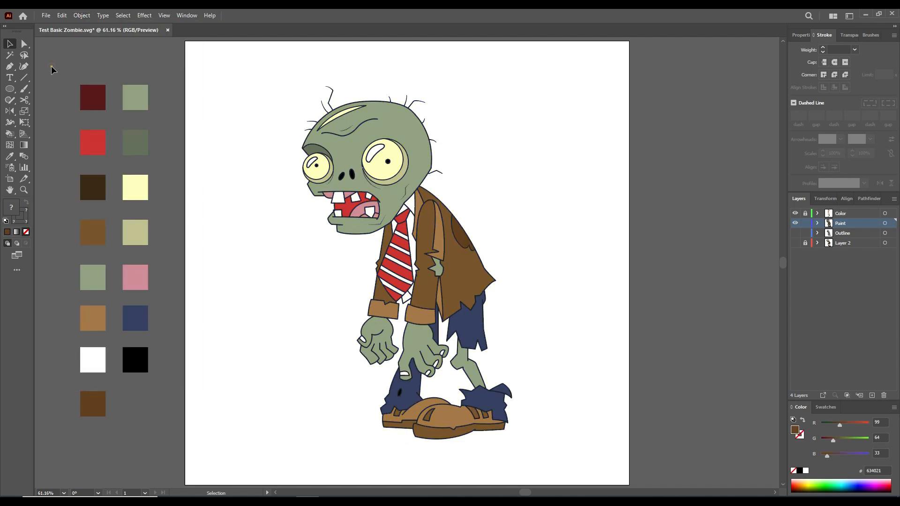
Delete the outline around the dark tear on the jacket's back and select the far eye's yellow fill
drag(284, 99, 412, 227)
click(269, 215)
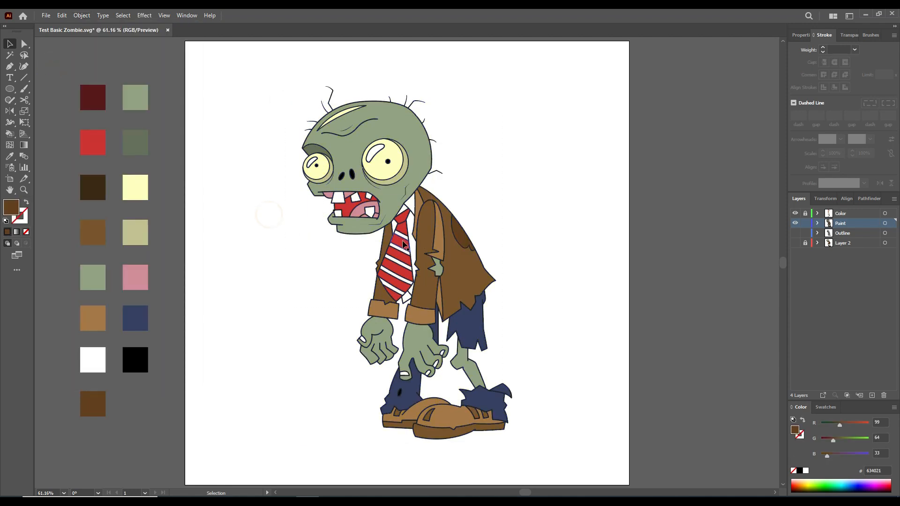
click(470, 248)
key(Delete)
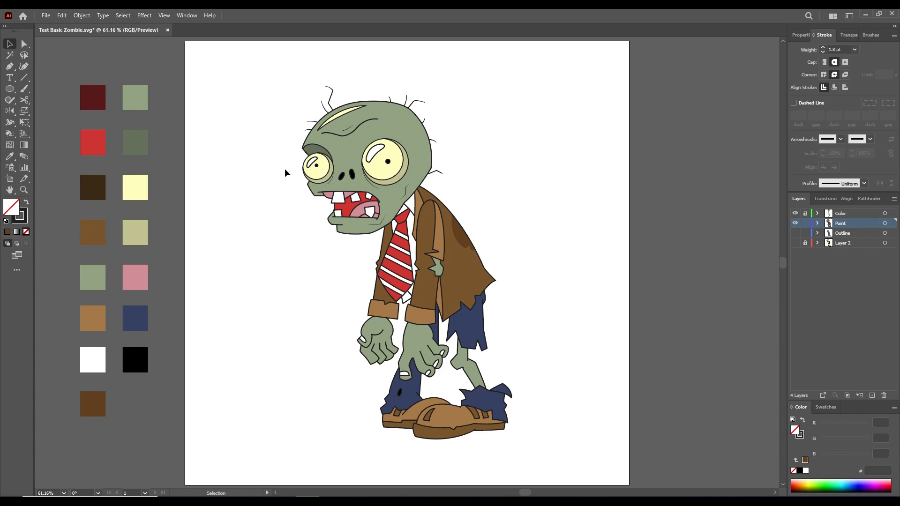
click(327, 176)
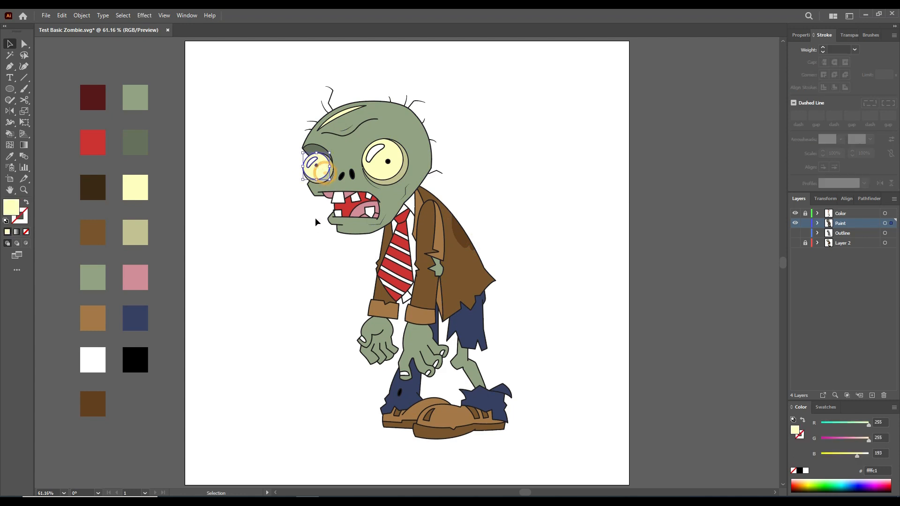
Delete the inner outlines between the bright yellow and the shaded area on both eyes
scroll(325, 174, up, 2)
click(262, 241)
scroll(323, 176, up, 2)
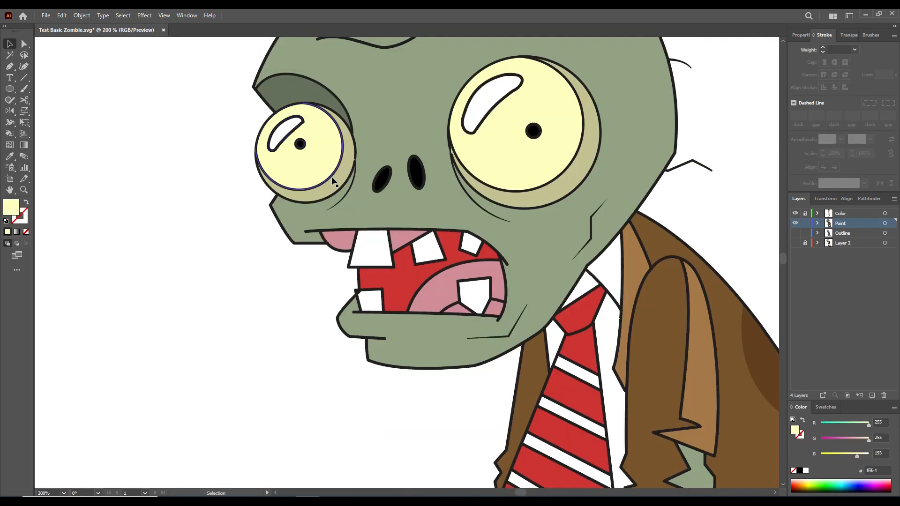
click(330, 176)
key(Delete)
click(582, 131)
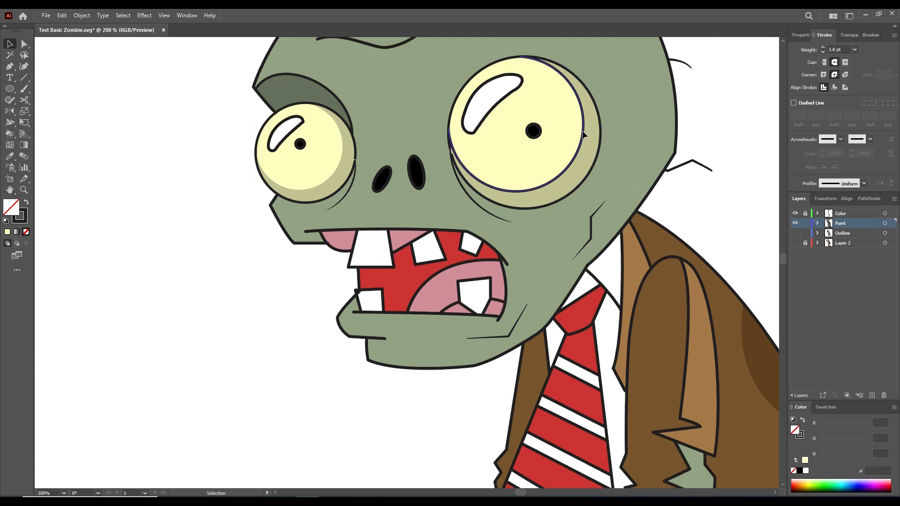
key(Delete)
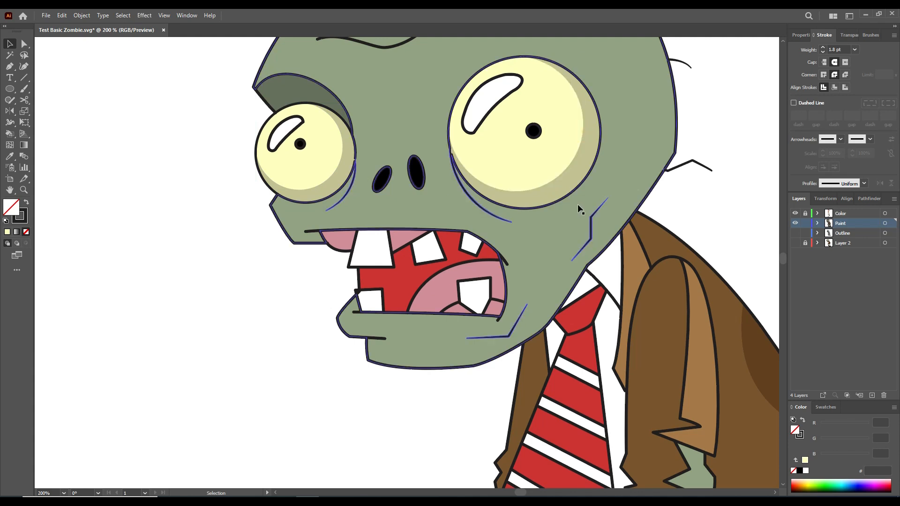
Delete the inner outlines around the front shoe's dark marking, the sleeve's light brown area and the head highlight
scroll(327, 131, up, 2)
scroll(576, 267, down, 8)
scroll(572, 265, down, 10)
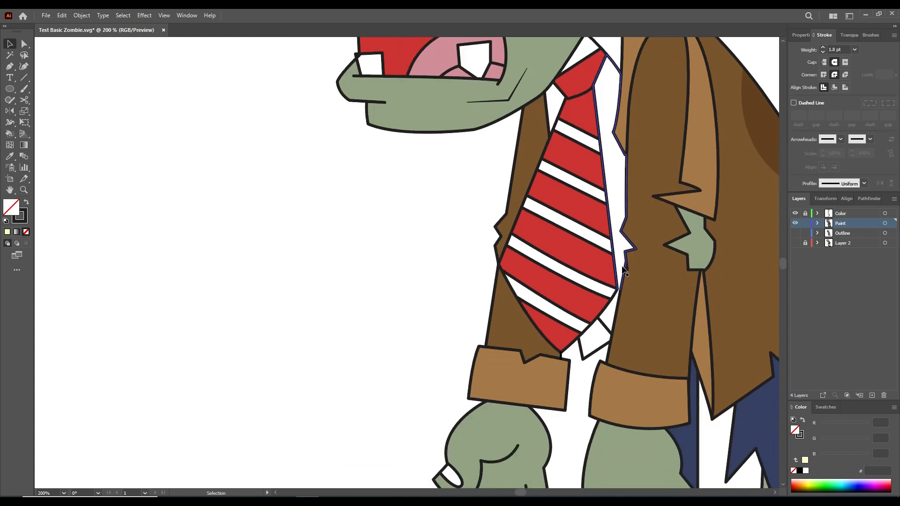
drag(678, 261, 508, 169)
scroll(521, 243, down, 1)
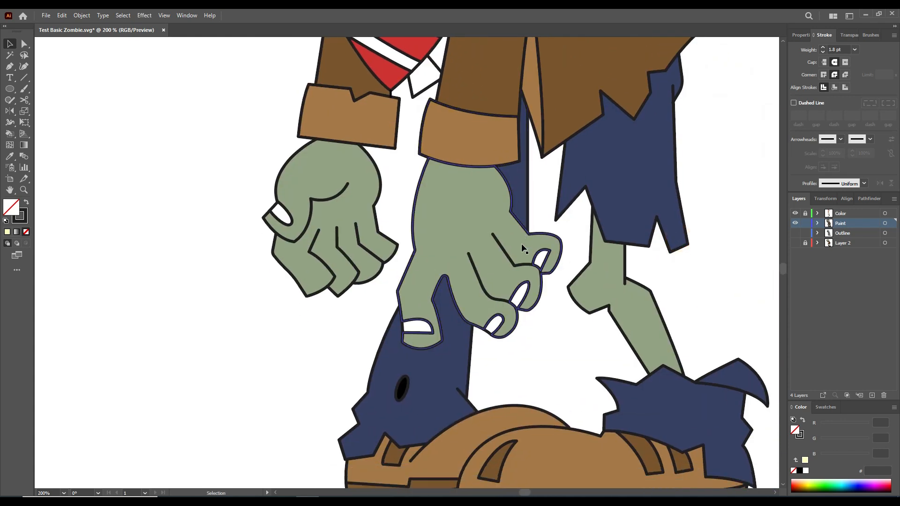
click(504, 456)
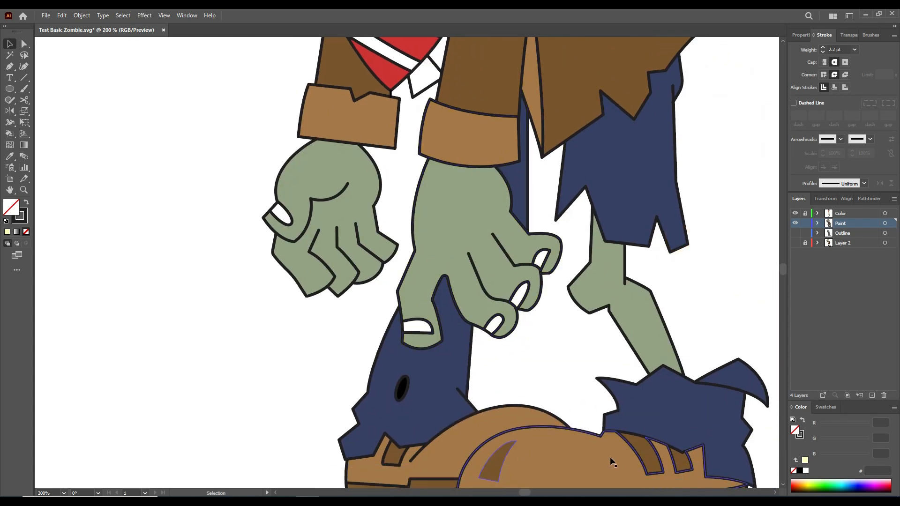
scroll(468, 210, up, 5)
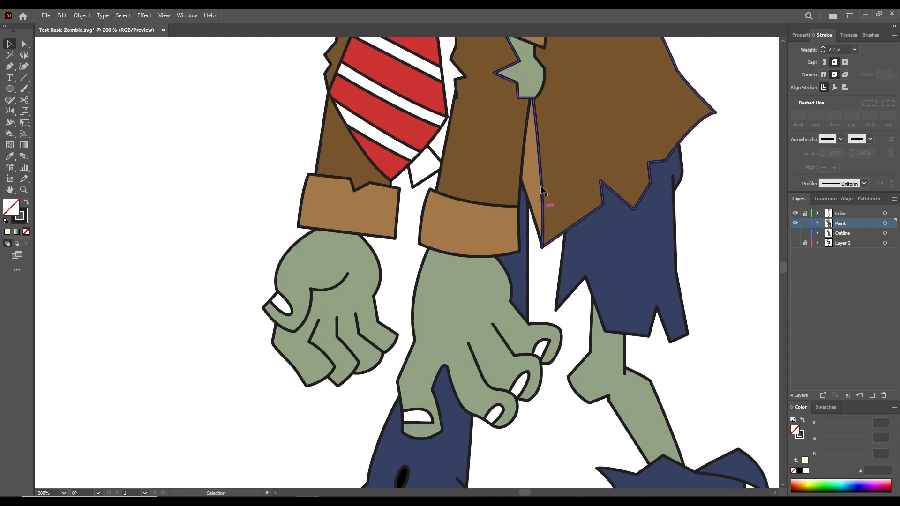
scroll(542, 190, up, 1)
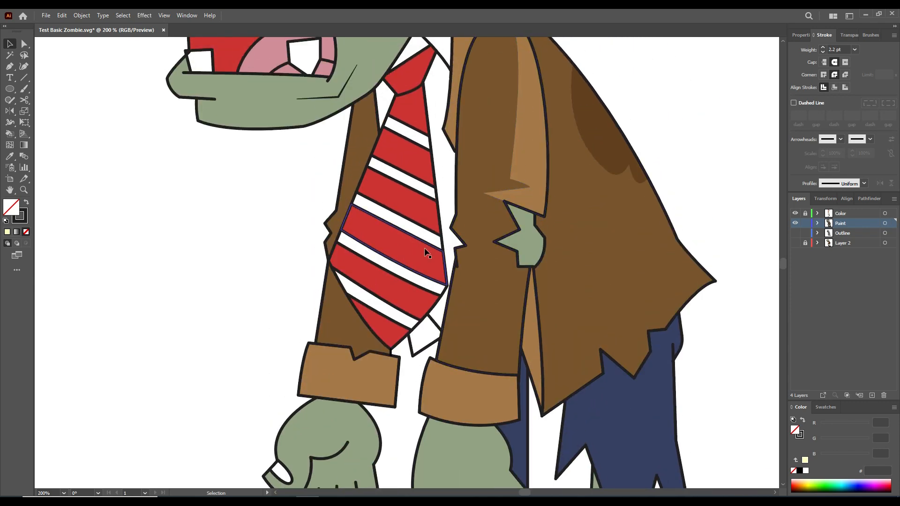
scroll(487, 215, up, 3)
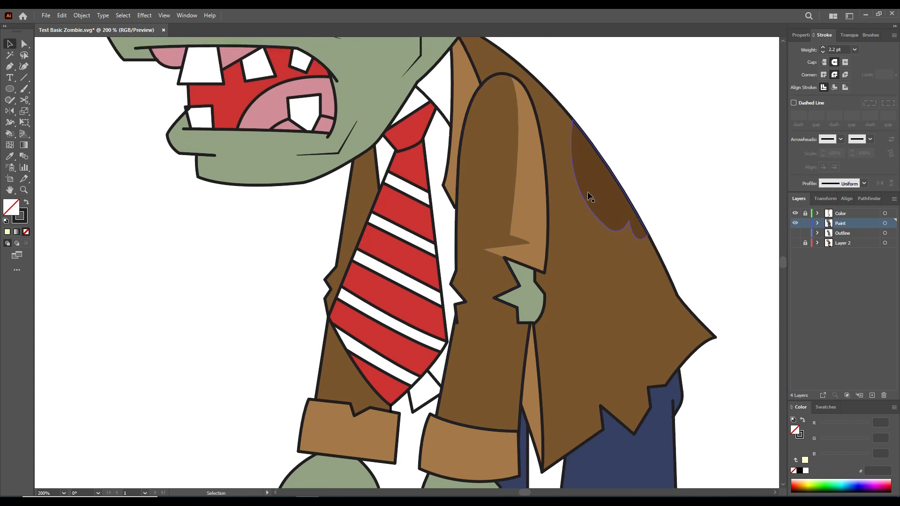
key(ctrl+0)
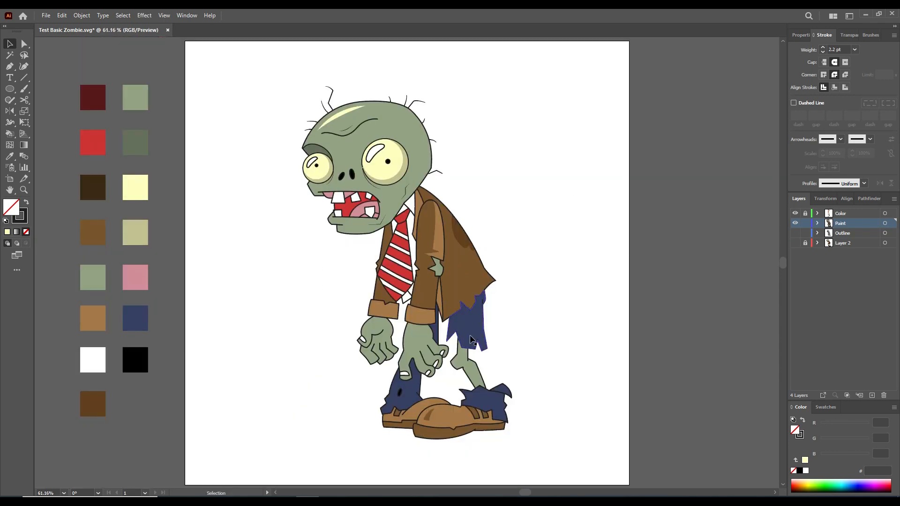
scroll(403, 389, up, 5)
click(420, 361)
key(Delete)
key(ctrl+0)
Select the whole zombie, hide the Color layer, and apply the 3D Inflate effect to the artwork
mouse_move(243, 80)
mouse_down()
mouse_move(451, 418)
mouse_move(563, 461)
mouse_up()
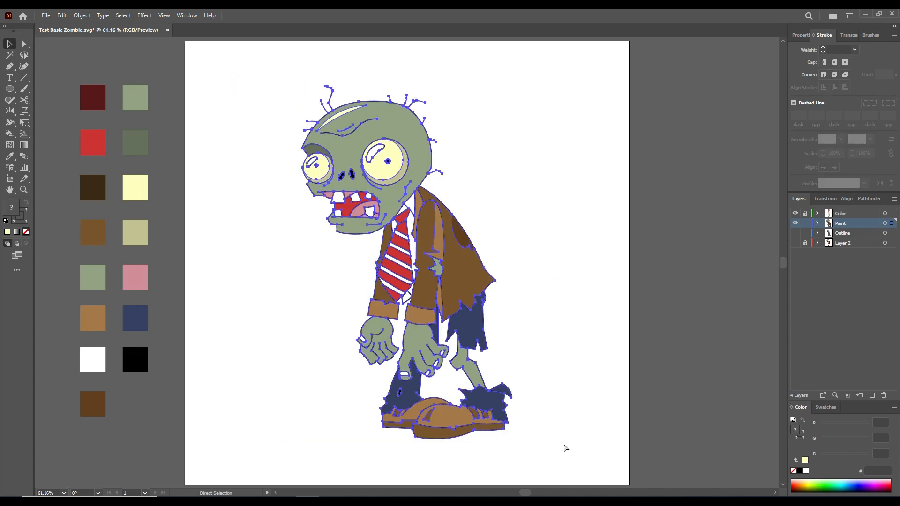
click(793, 213)
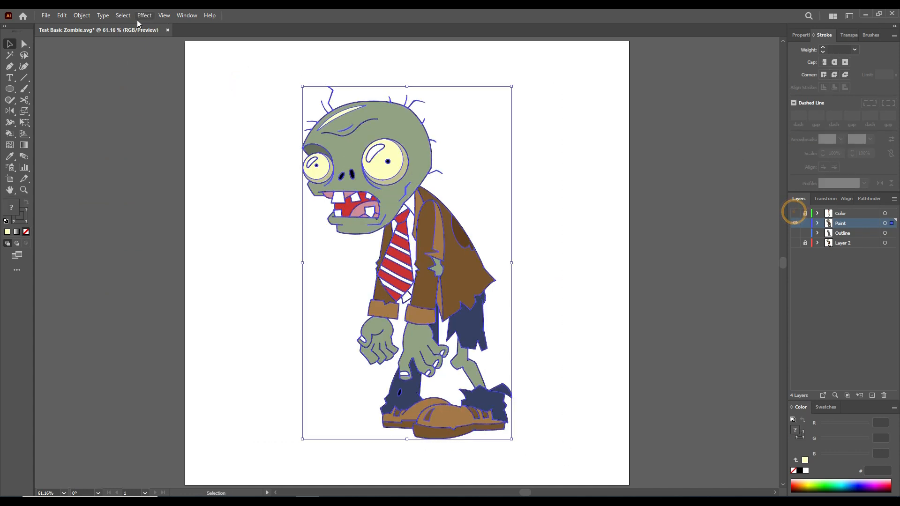
click(187, 16)
click(330, 108)
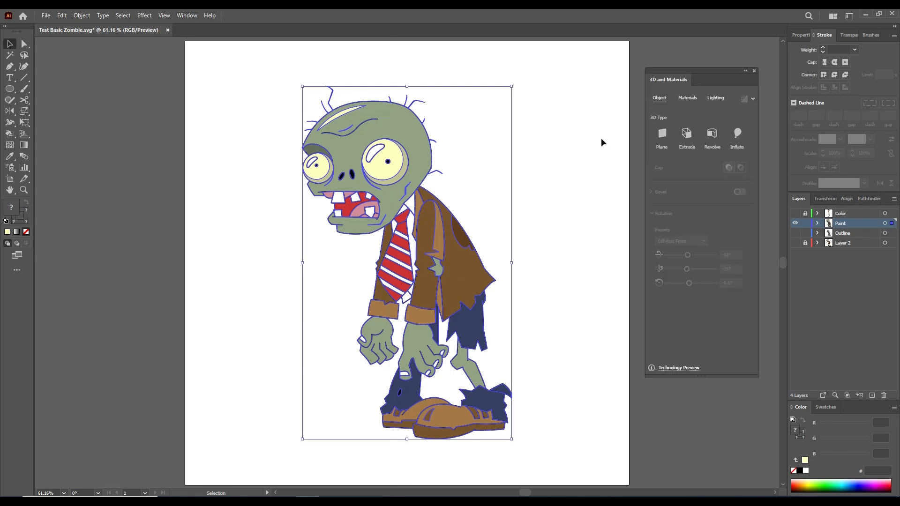
click(738, 134)
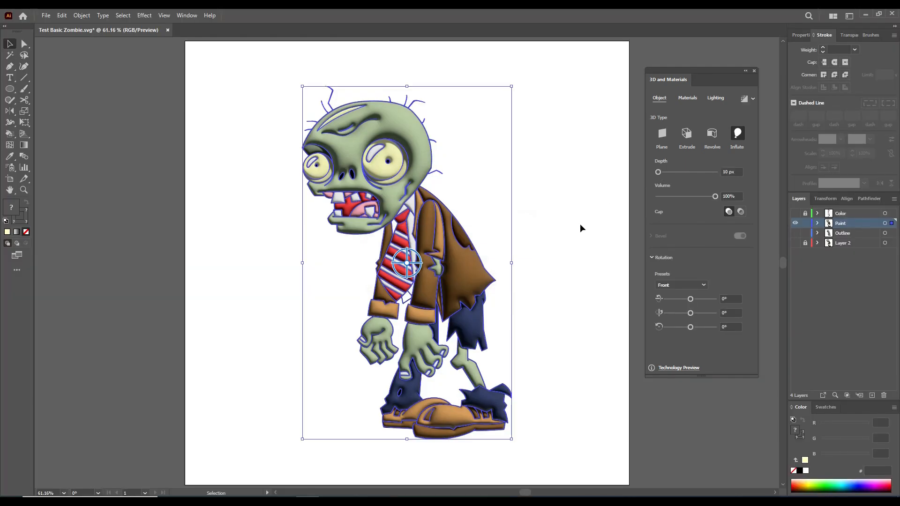
Set the 3D lighting's intensity to 88% and its rotation to 160°
click(715, 97)
click(737, 186)
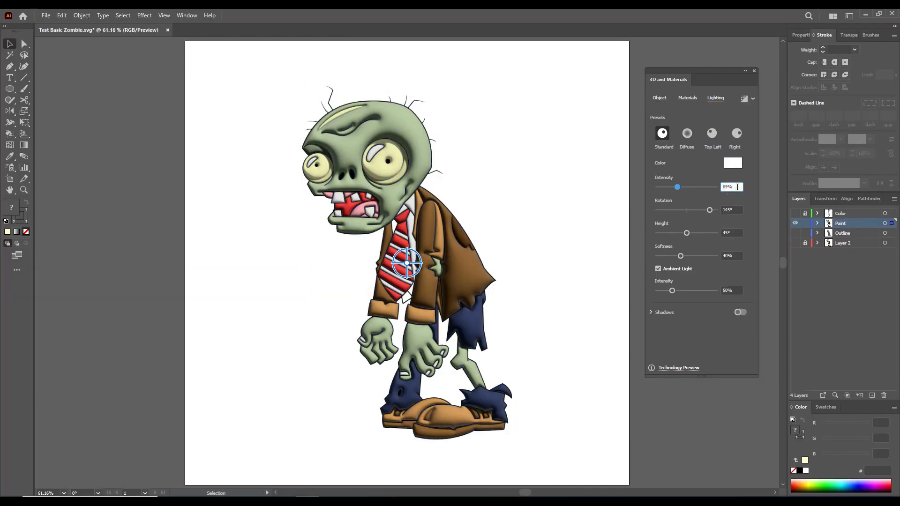
key(Up)
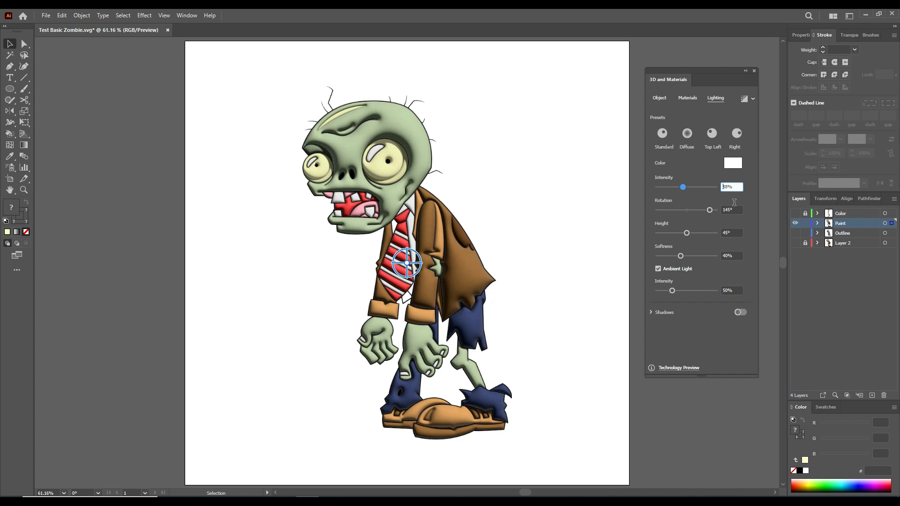
click(732, 211)
text(129)
key(Return)
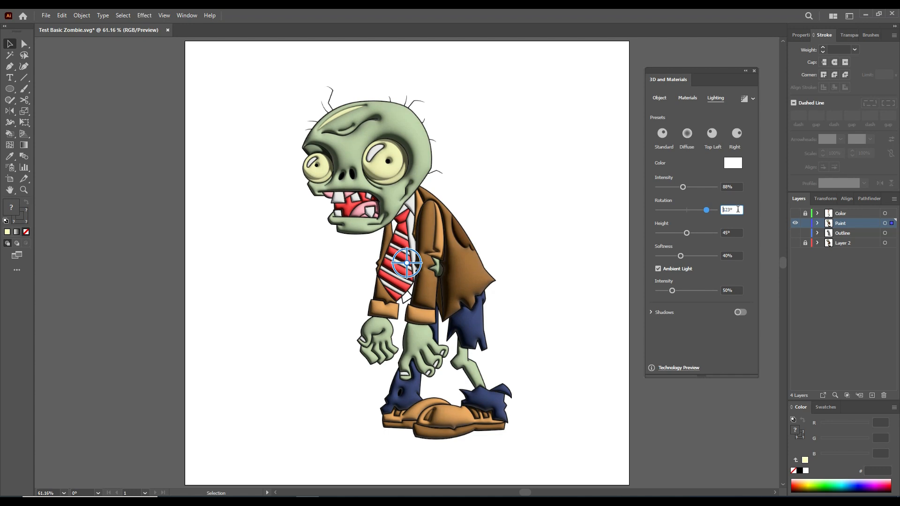
scroll(738, 209, down, 14)
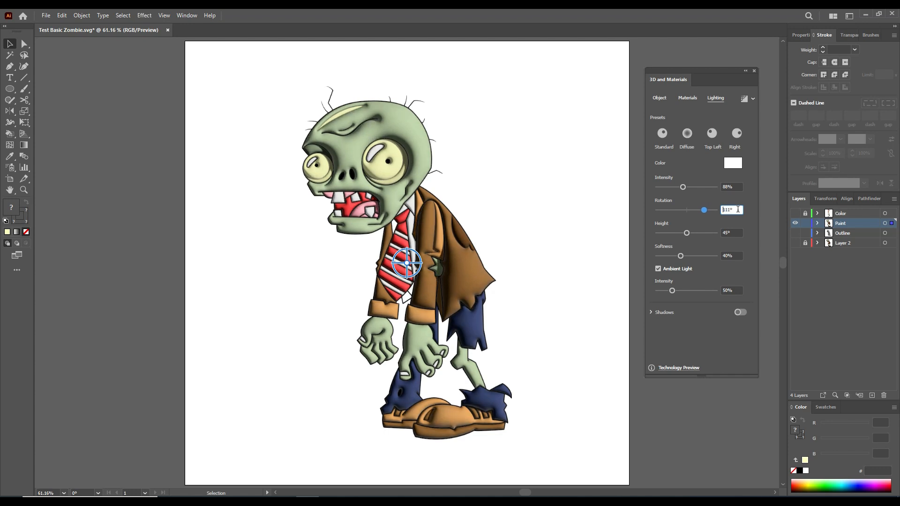
scroll(737, 210, up, 18)
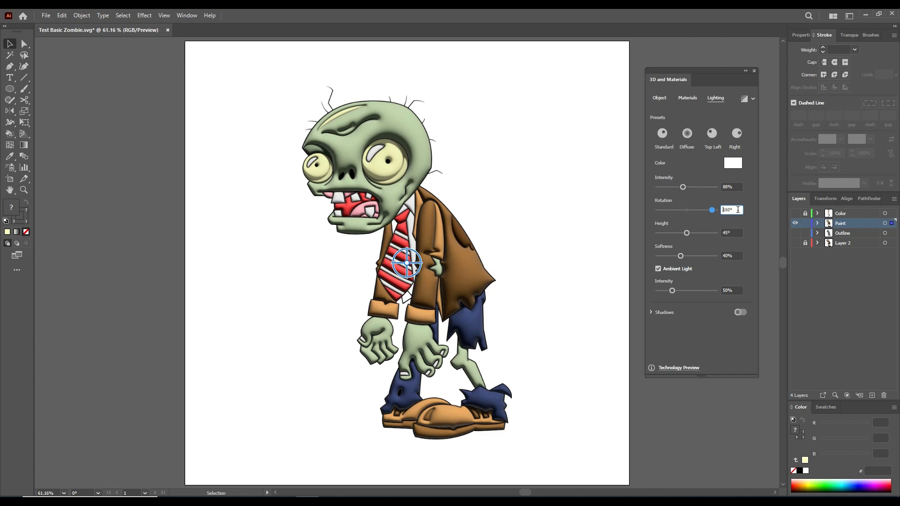
Set the 3D light's height to 60° and its softness to 70%
click(735, 230)
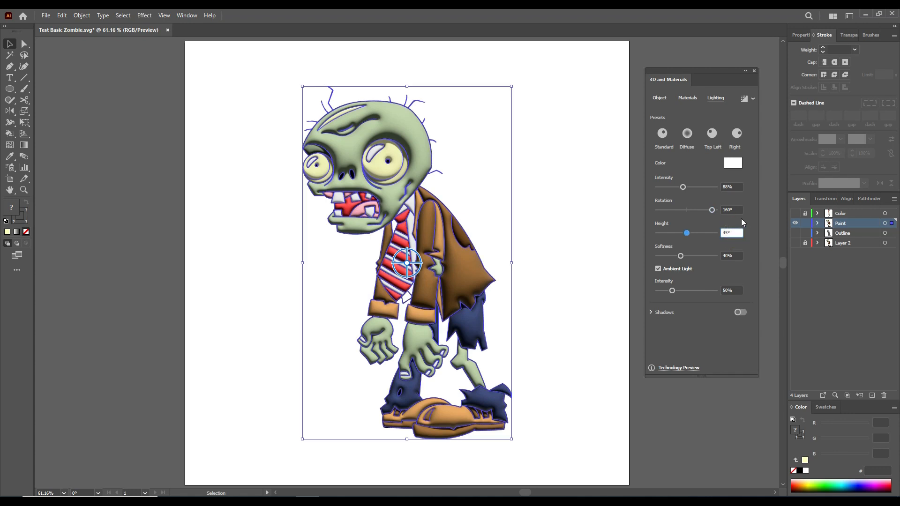
text(55)
key(Return)
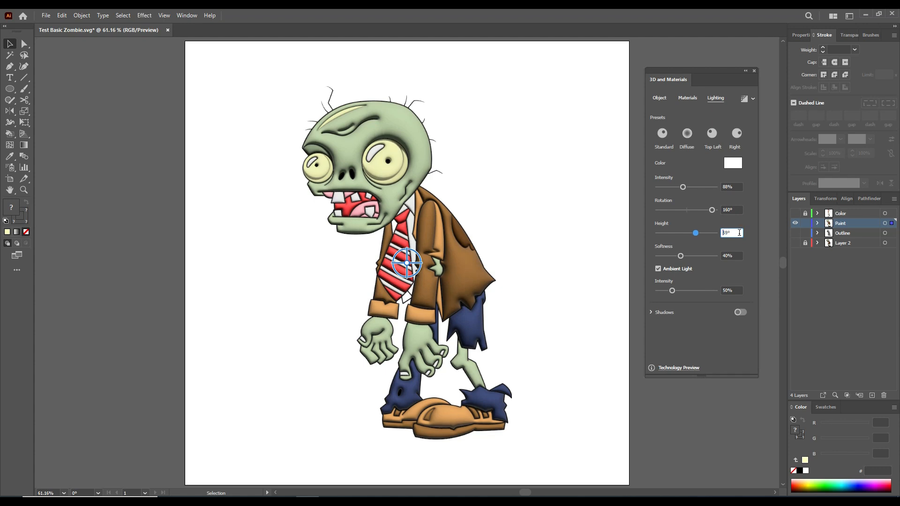
click(740, 253)
scroll(740, 253, up, 13)
scroll(739, 253, up, 9)
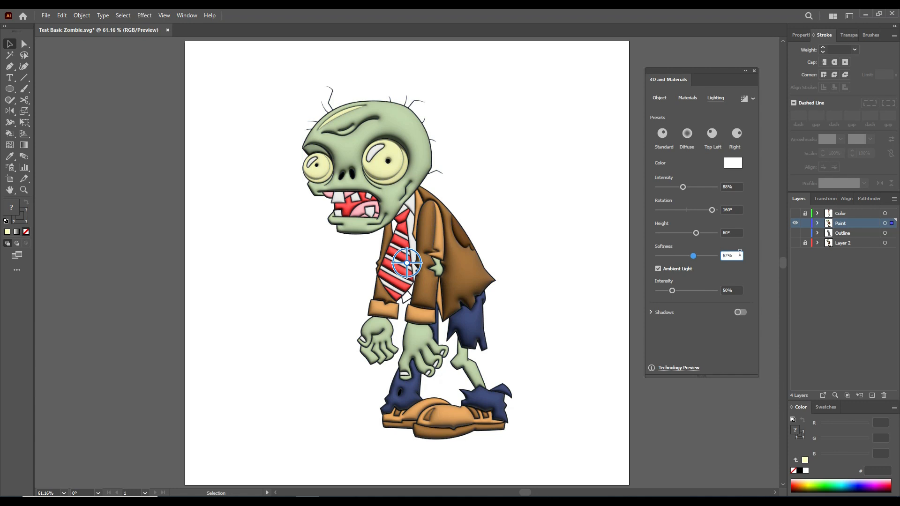
scroll(739, 253, up, 1)
scroll(739, 254, up, 3)
Render the inflated zombie with ray tracing, deselect it, and close the 3D and Materials settings
click(744, 99)
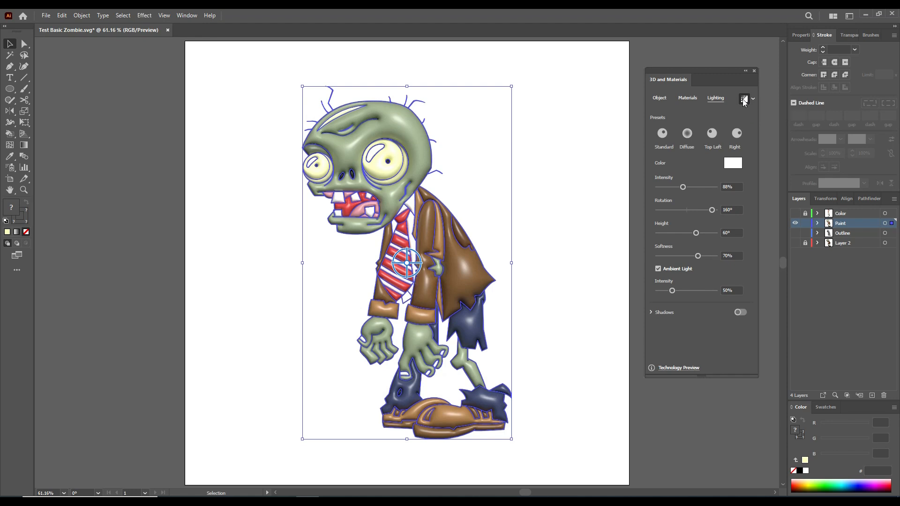
click(640, 199)
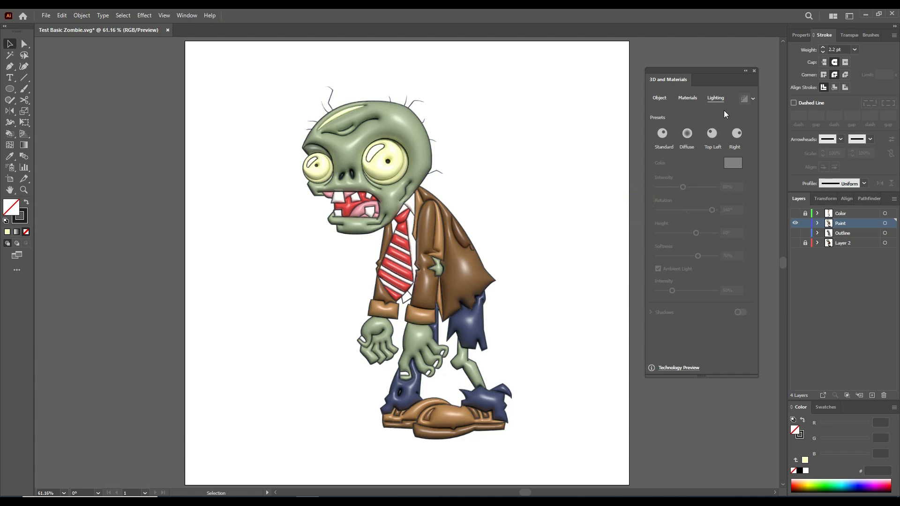
click(752, 71)
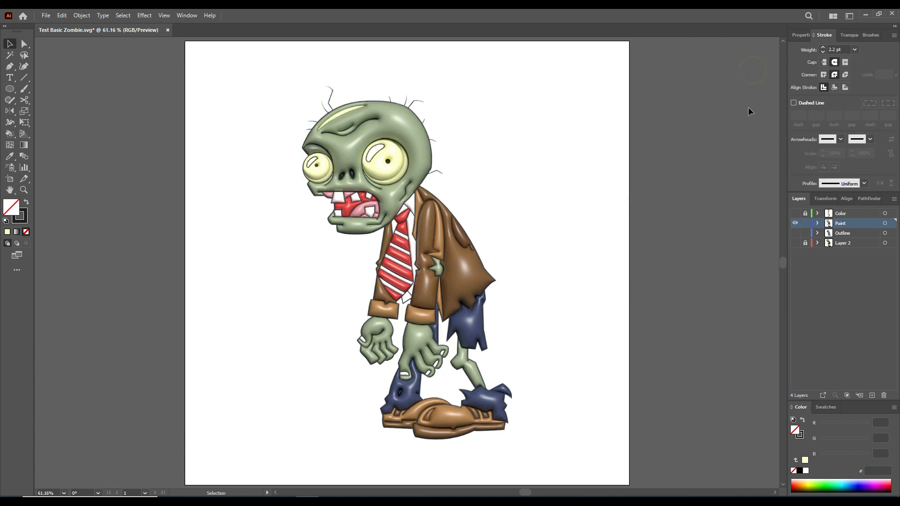